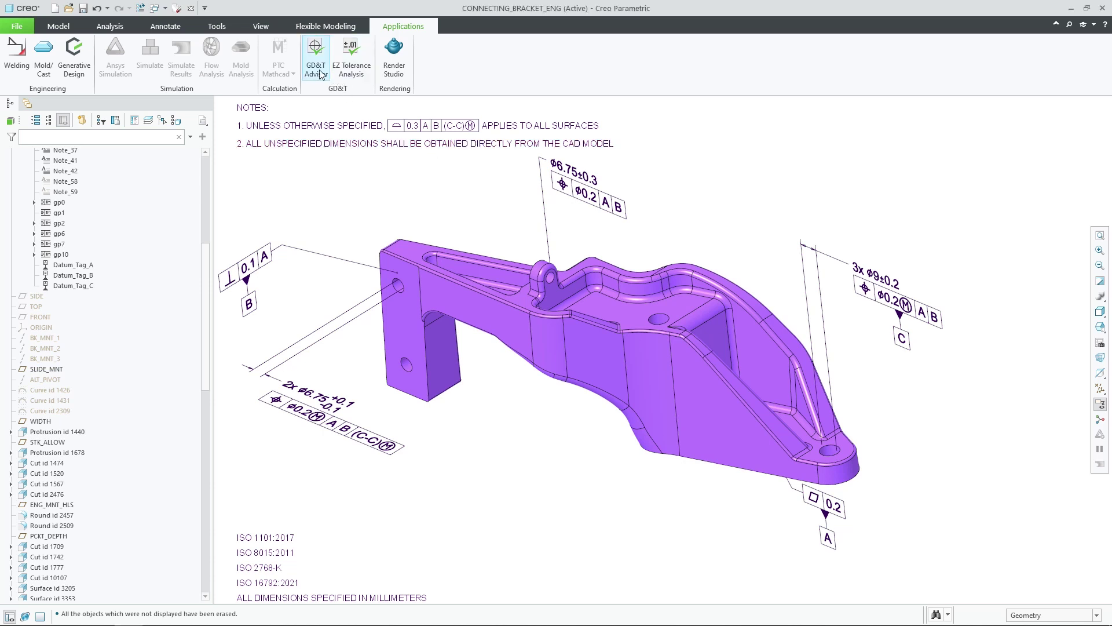
{"action": "left_click", "coordinate": [320, 74]}
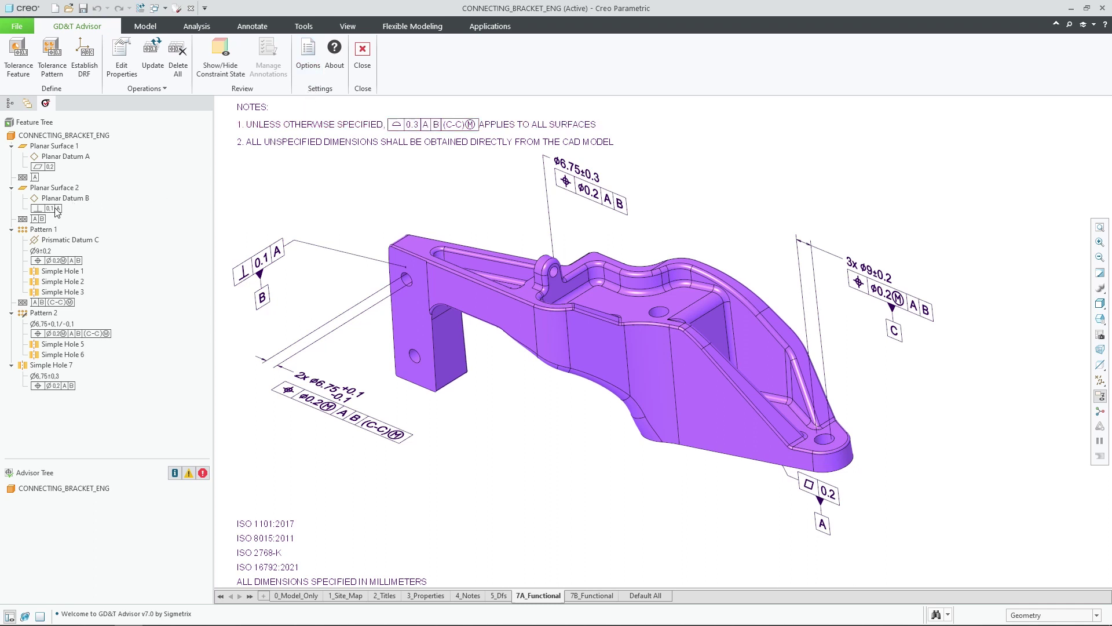
{"action": "left_click", "coordinate": [55, 209]}
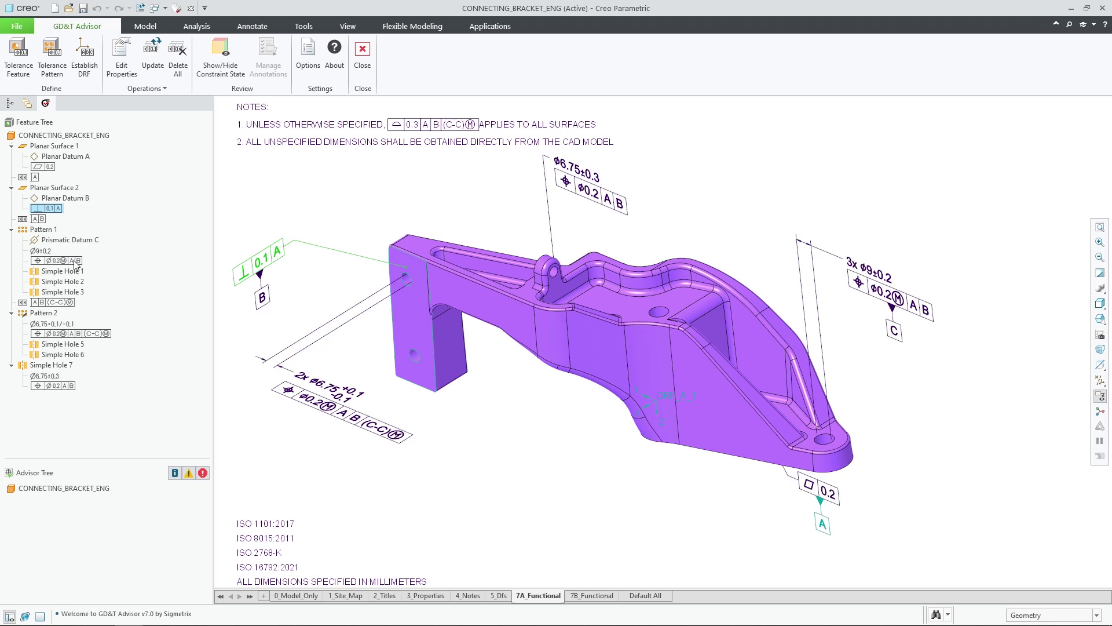
{"action": "left_click", "coordinate": [75, 262]}
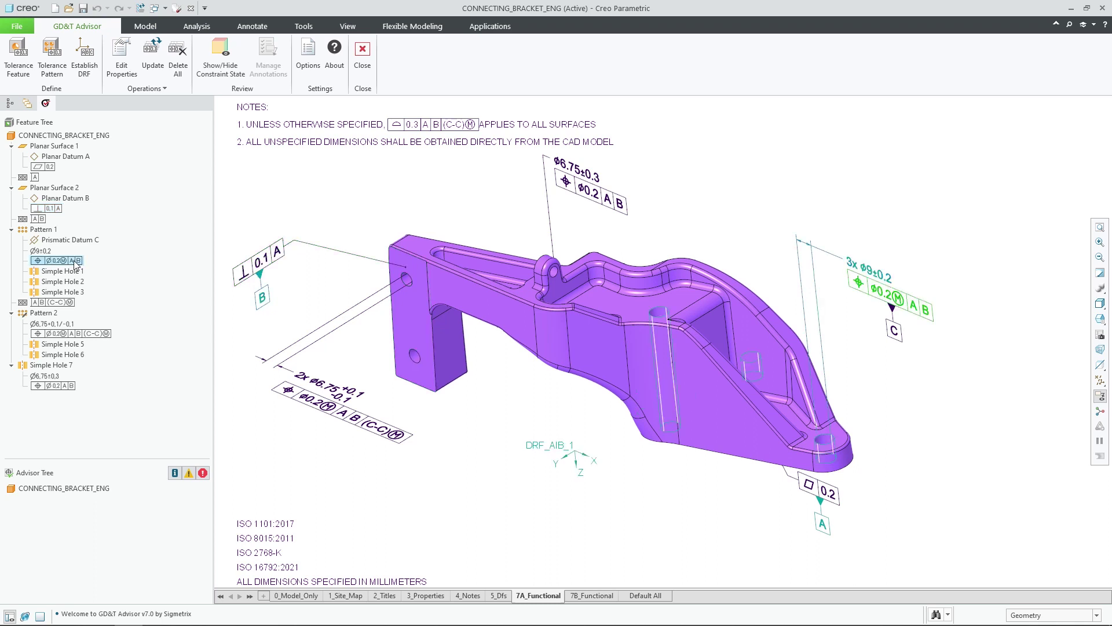
{"action": "left_click", "coordinate": [58, 305]}
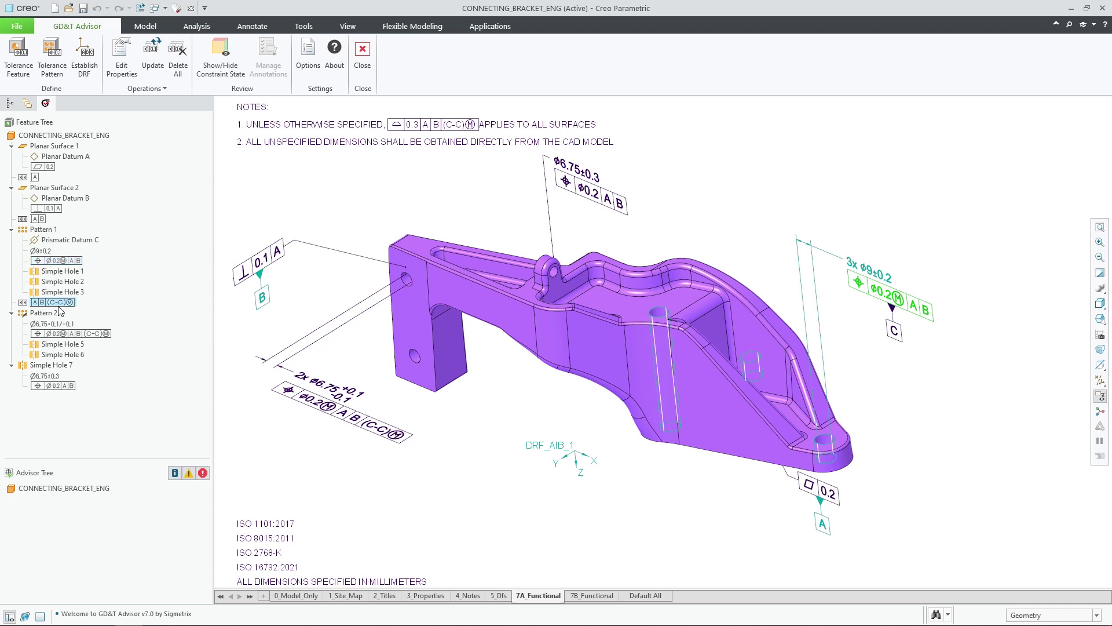
{"action": "left_click", "coordinate": [102, 335]}
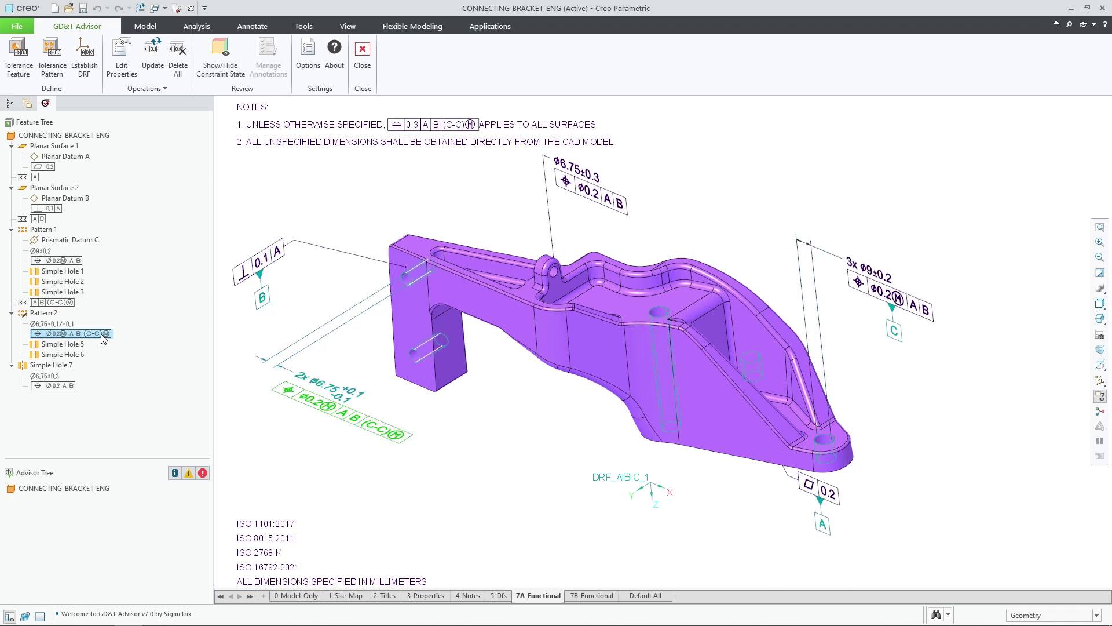
{"action": "left_click", "coordinate": [542, 429]}
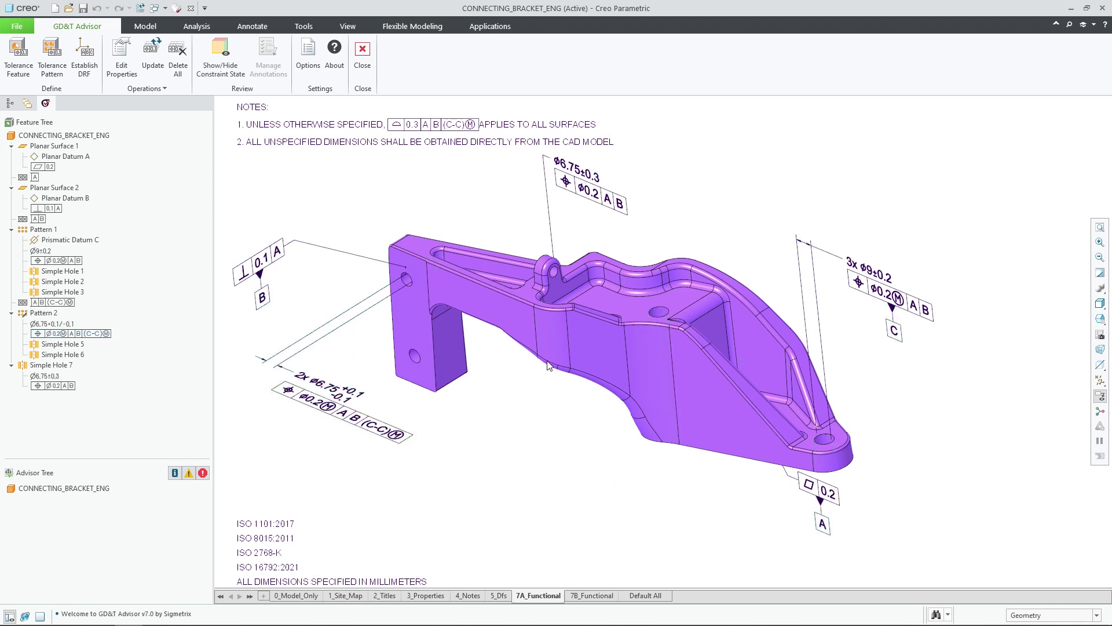
Step: Make the small lug hole tolerance feature Simple Hole 8 with a 0.2 position tolerance at MMC
{"action": "left_click", "coordinate": [553, 272]}
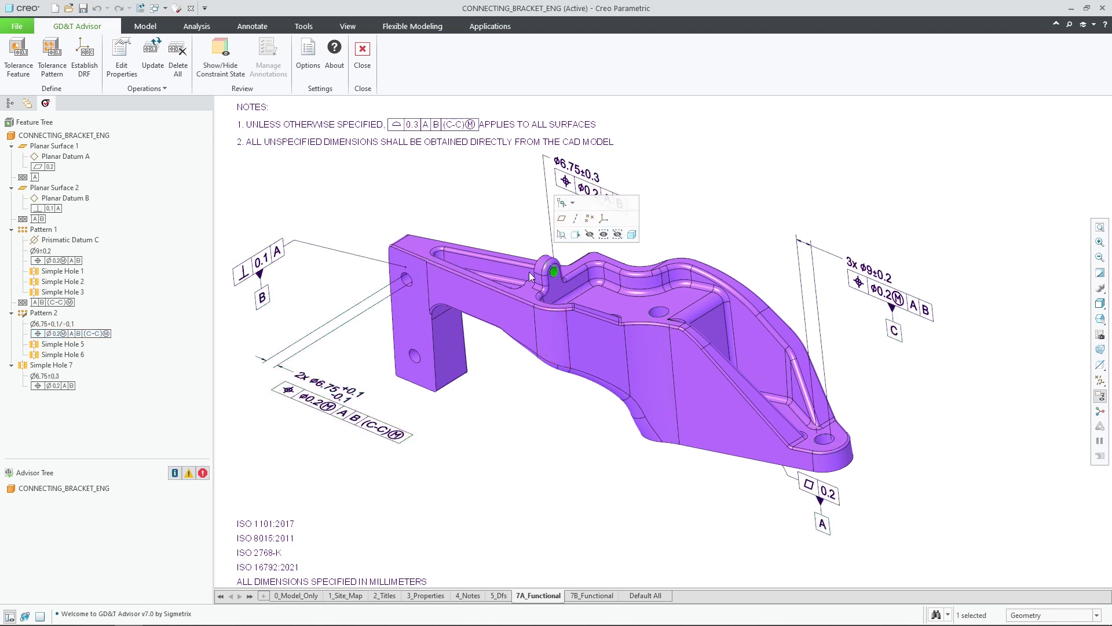
{"action": "left_click", "coordinate": [22, 64]}
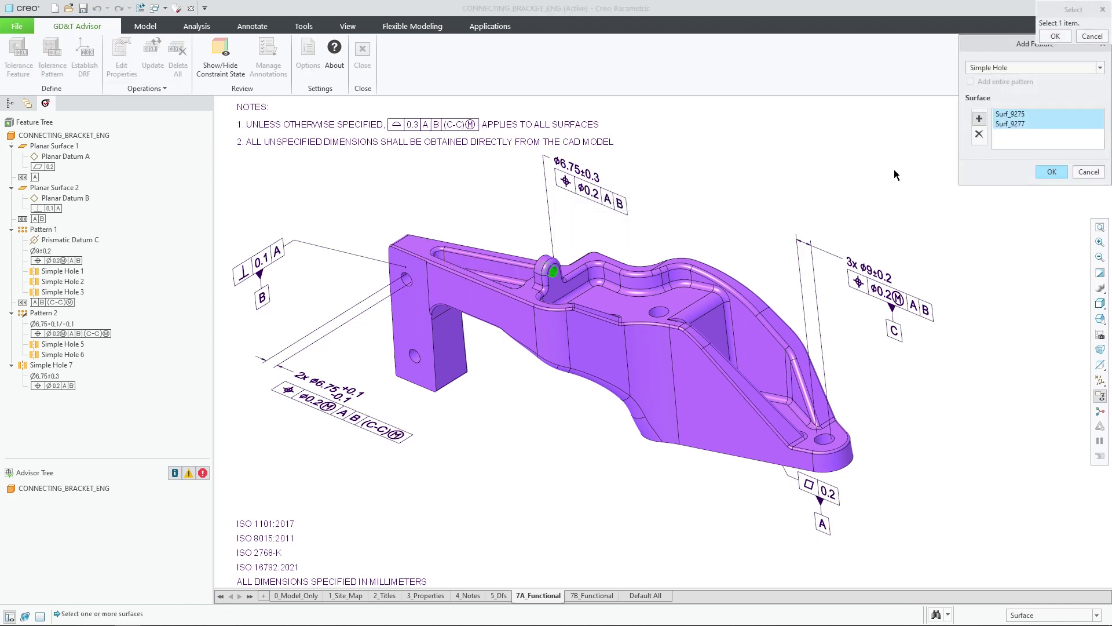
{"action": "left_click", "coordinate": [1041, 174]}
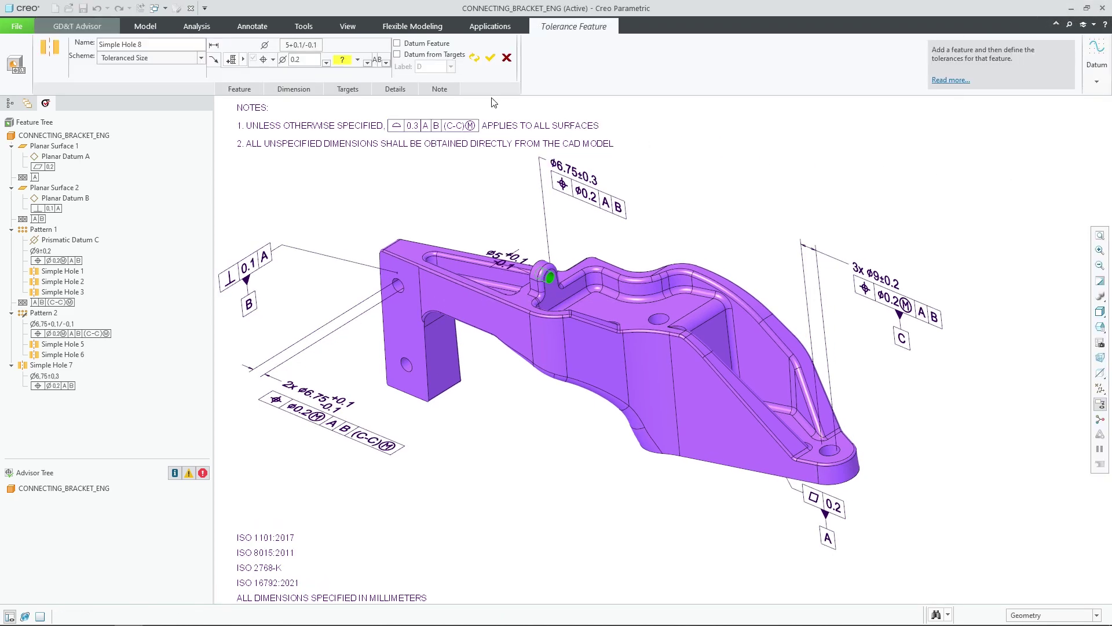
{"action": "left_click", "coordinate": [357, 60]}
{"action": "left_click", "coordinate": [355, 86]}
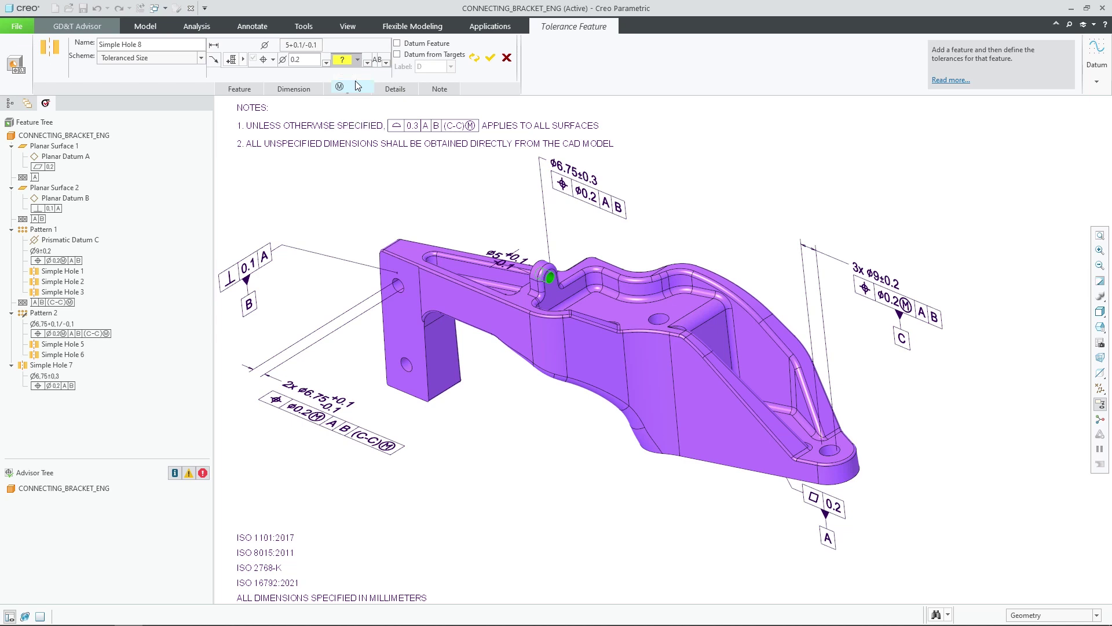
Step: Set the position tolerance zone shape to <none> and finish the Simple Hole 8 feature
{"action": "left_click", "coordinate": [400, 90]}
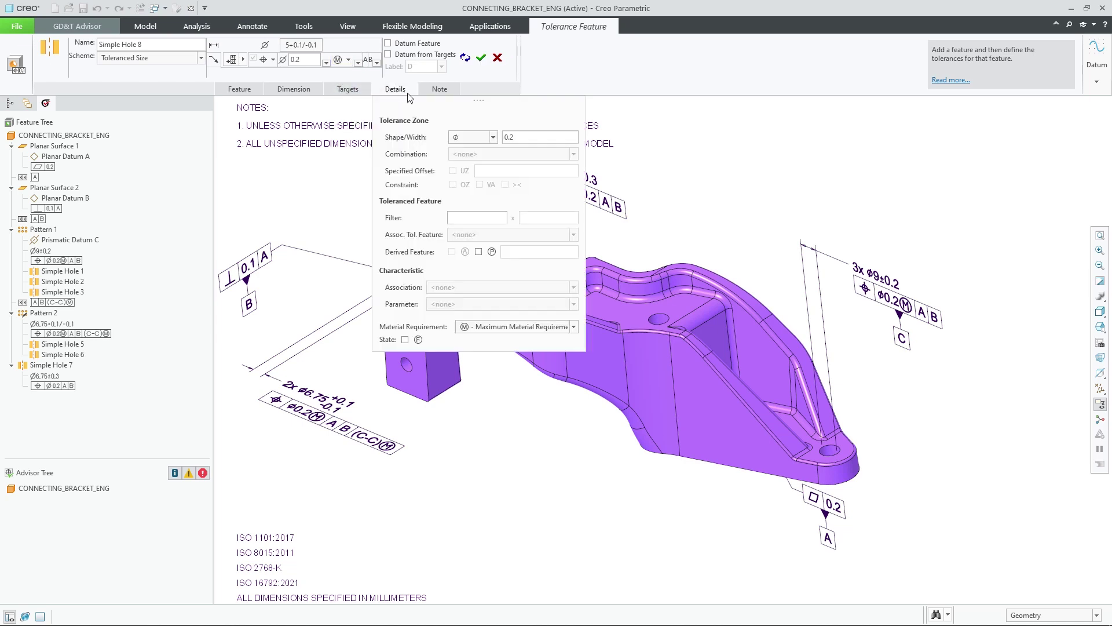
{"action": "left_click", "coordinate": [494, 138]}
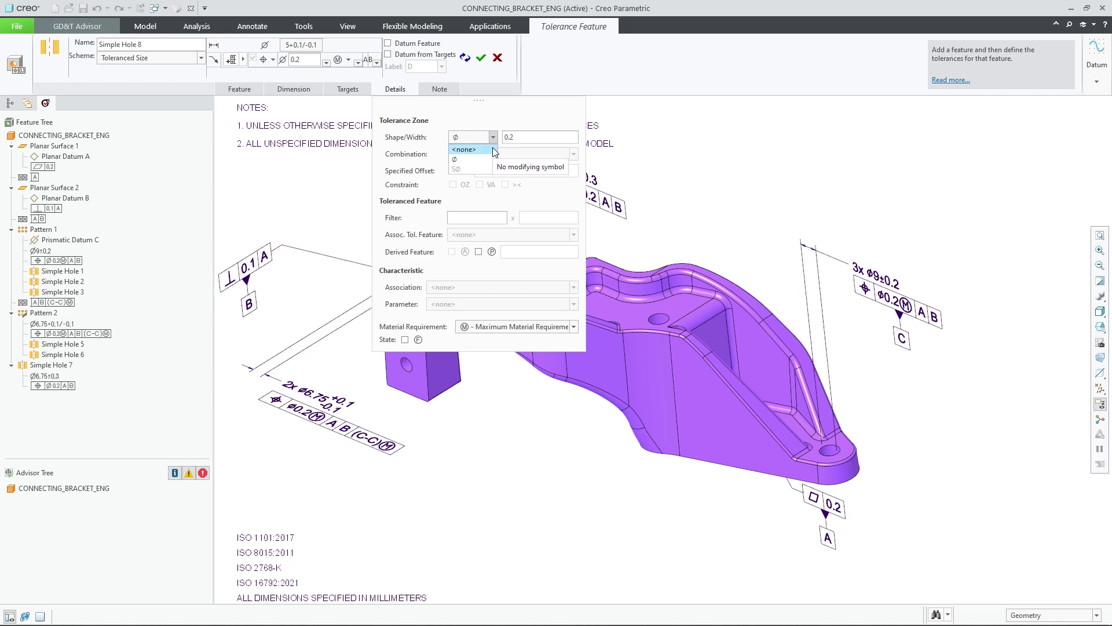
{"action": "left_click", "coordinate": [493, 149]}
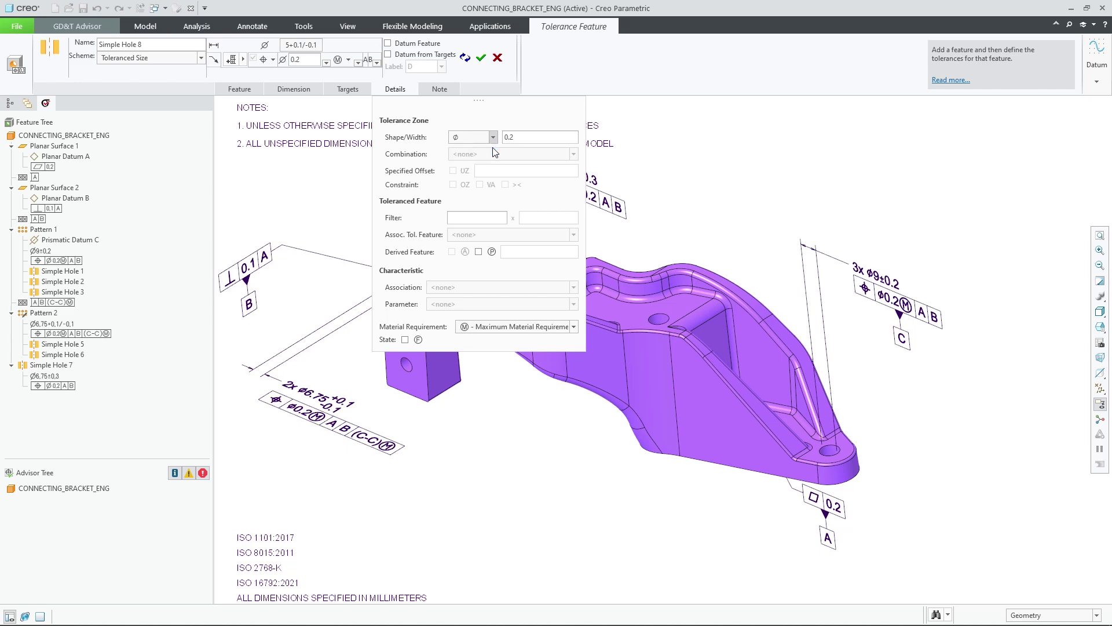
{"action": "left_click", "coordinate": [472, 57]}
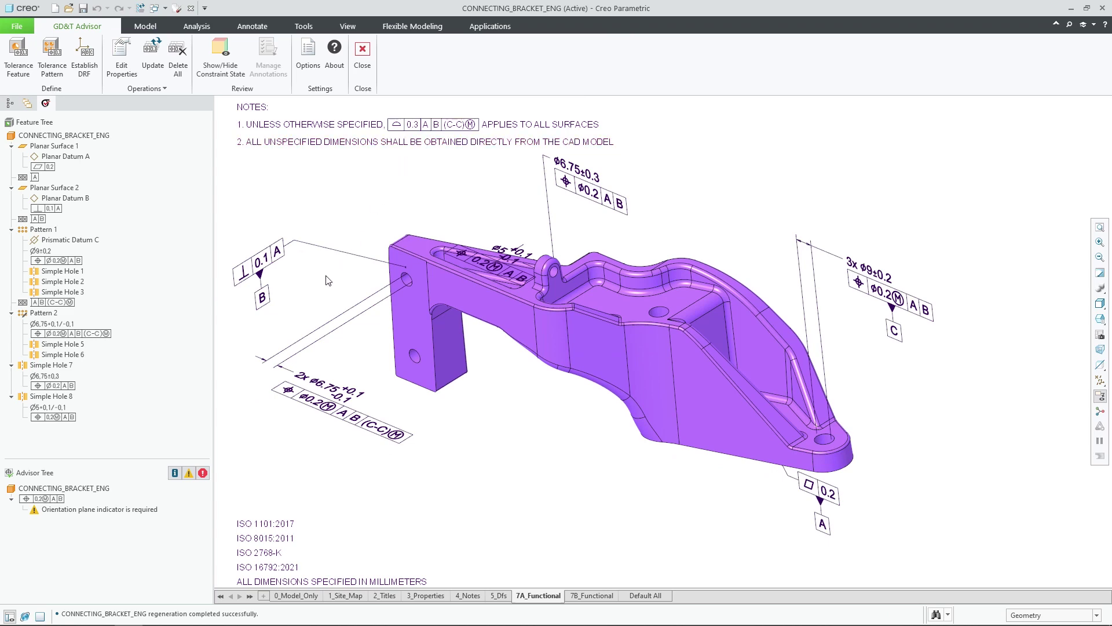
{"action": "left_click", "coordinate": [152, 513]}
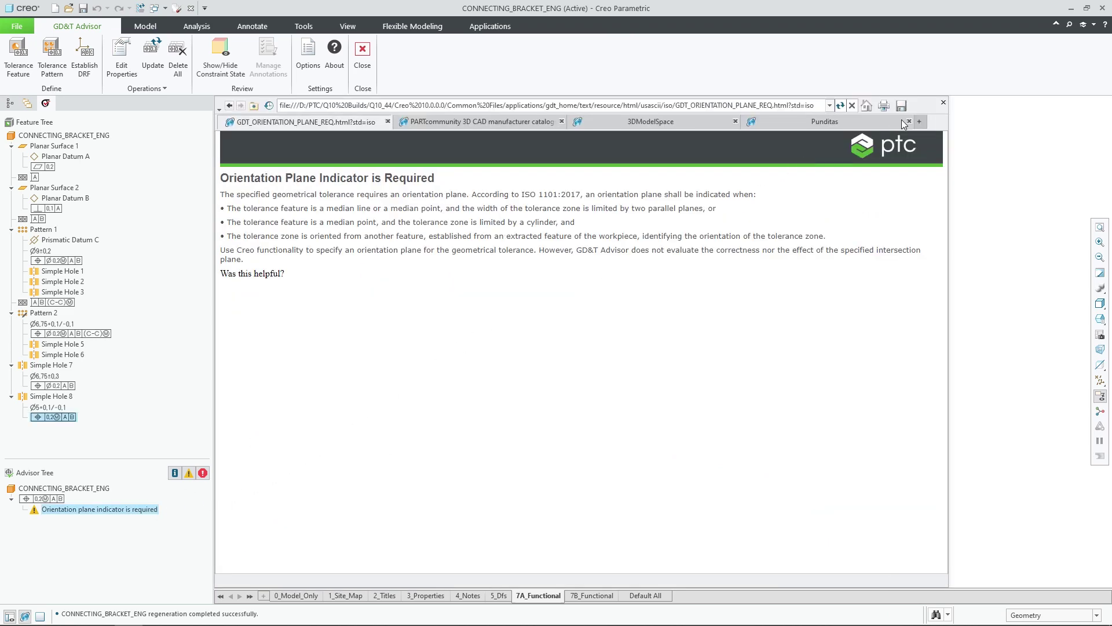
{"action": "left_click", "coordinate": [943, 103]}
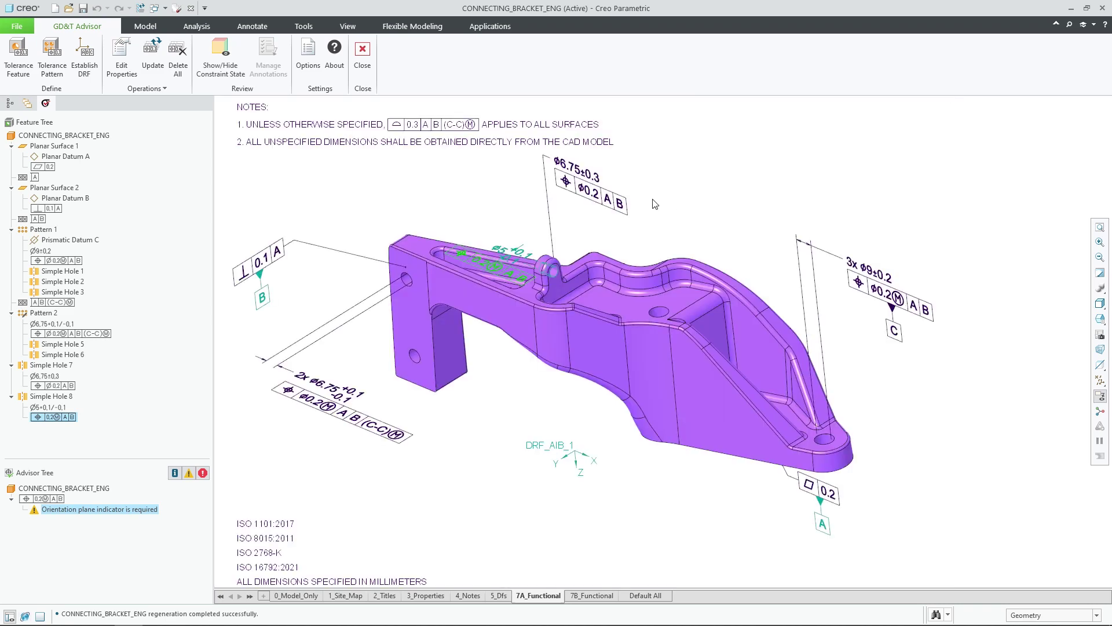
{"action": "left_click", "coordinate": [508, 248]}
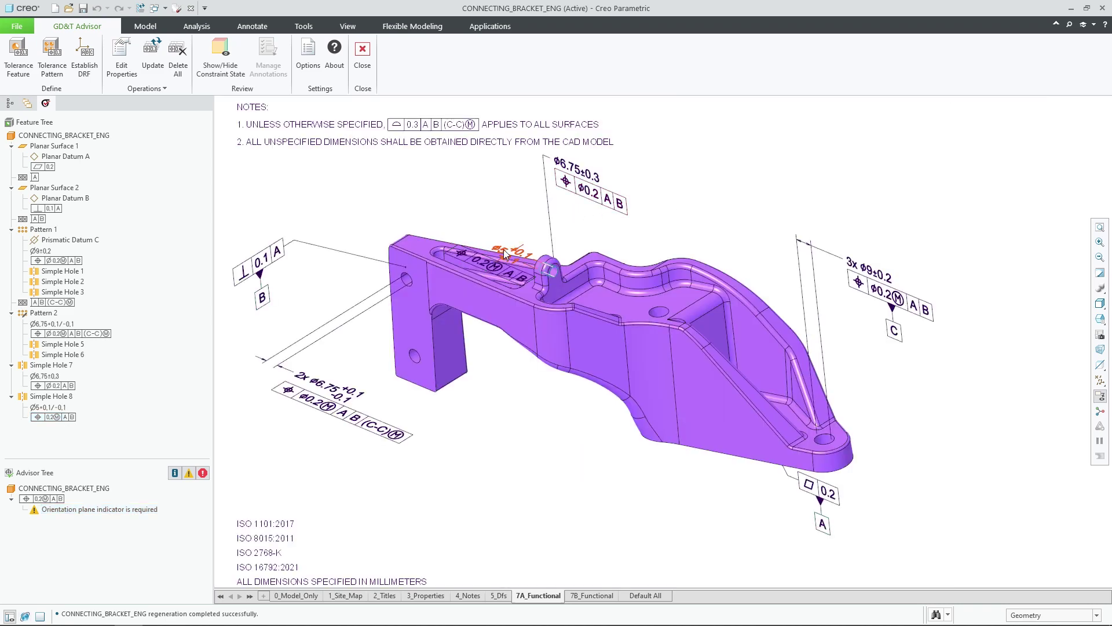
Step: Move the Ø5 annotation above the part and add an indicator to its 0.2 Ⓜ A B frame
{"action": "left_click_drag", "start_coordinate": [507, 248], "coordinate": [410, 165]}
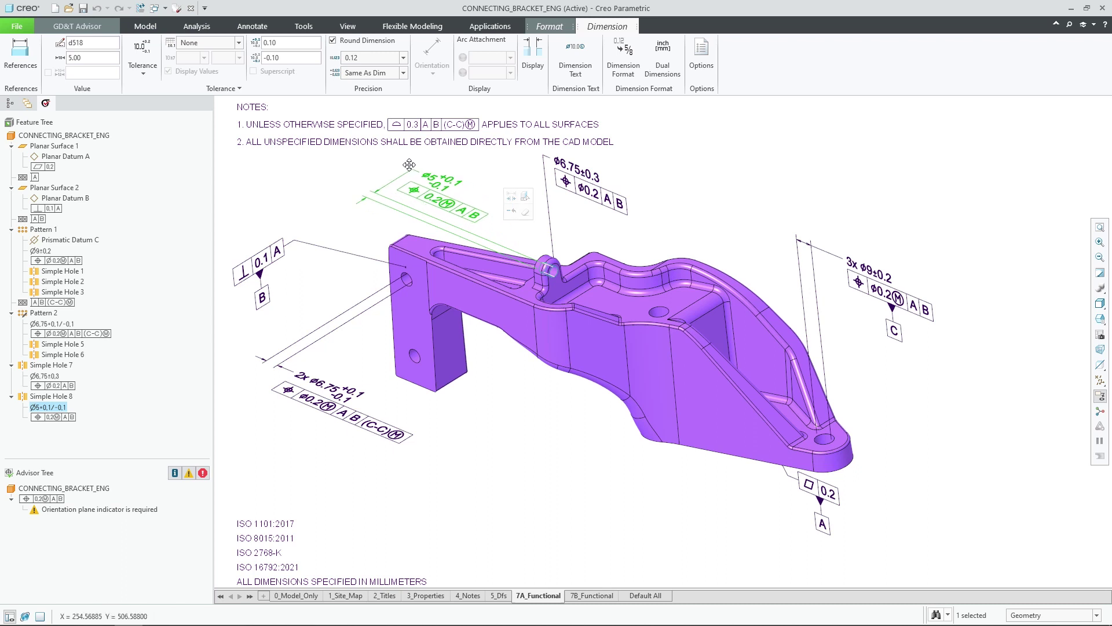
{"action": "left_click", "coordinate": [435, 196]}
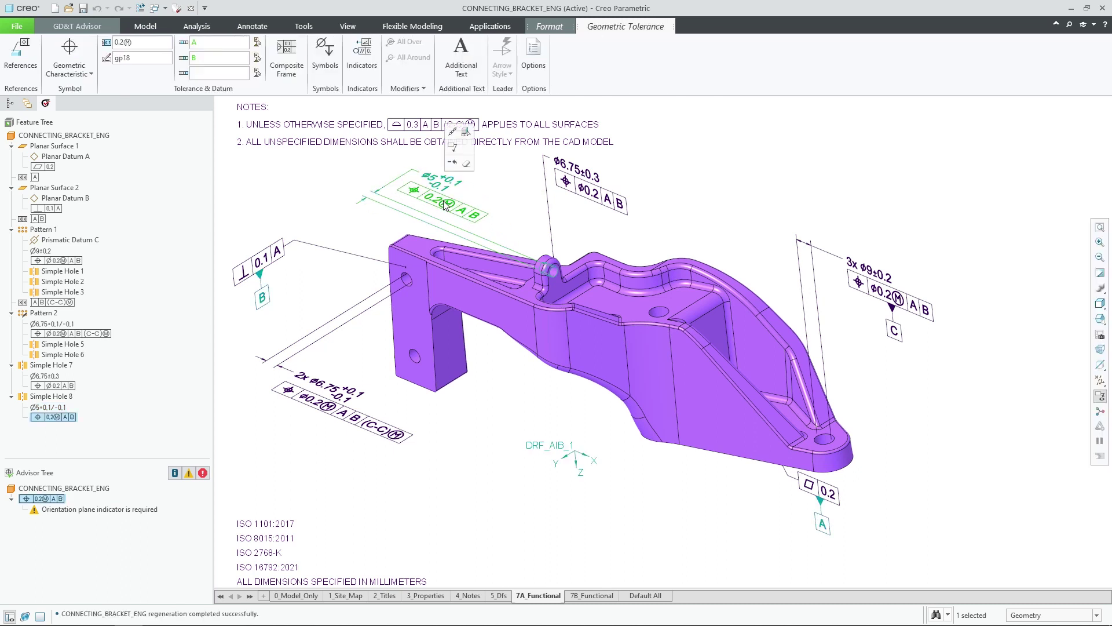
{"action": "left_click", "coordinate": [362, 54]}
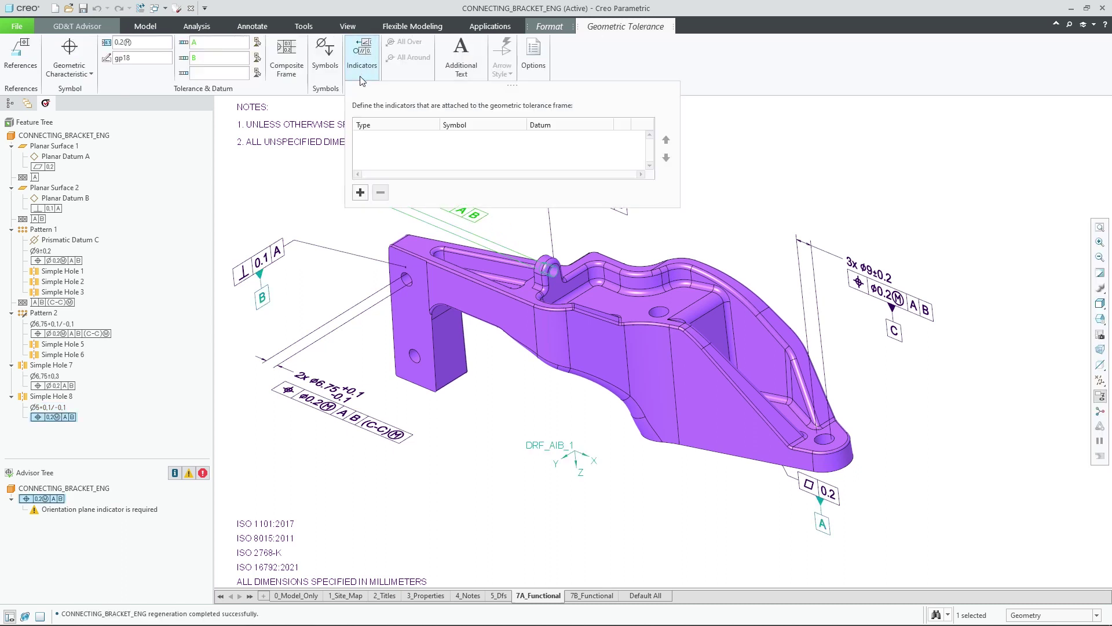
{"action": "left_click", "coordinate": [361, 192]}
Step: Make the indicator an orientation plane, perpendicular to datum A
{"action": "left_click", "coordinate": [415, 139]}
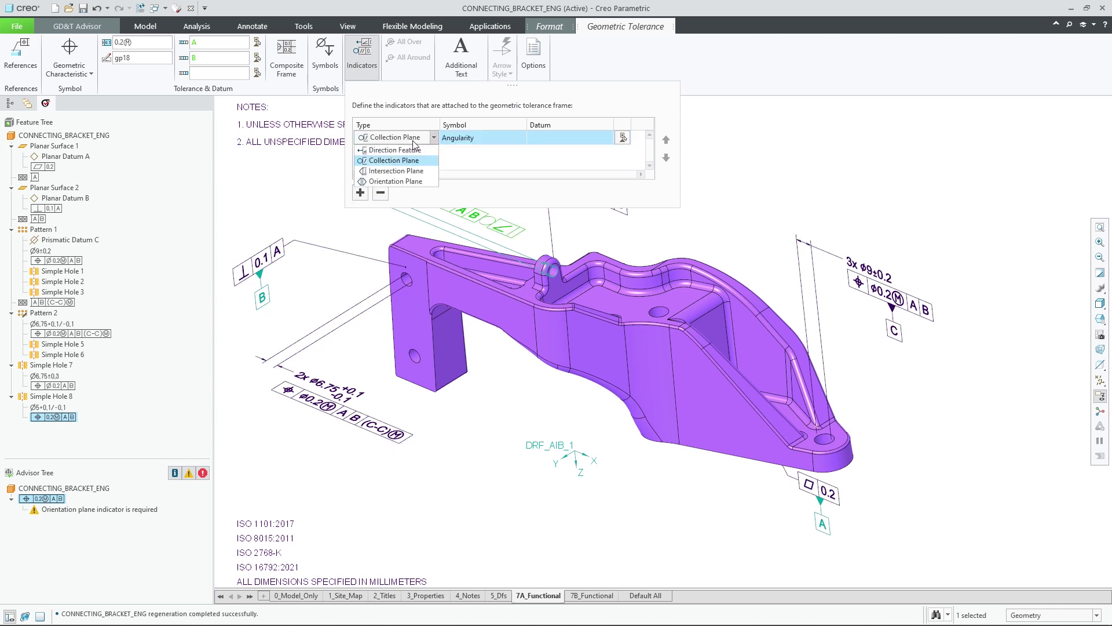
{"action": "left_click", "coordinate": [413, 182]}
{"action": "left_click", "coordinate": [474, 144]}
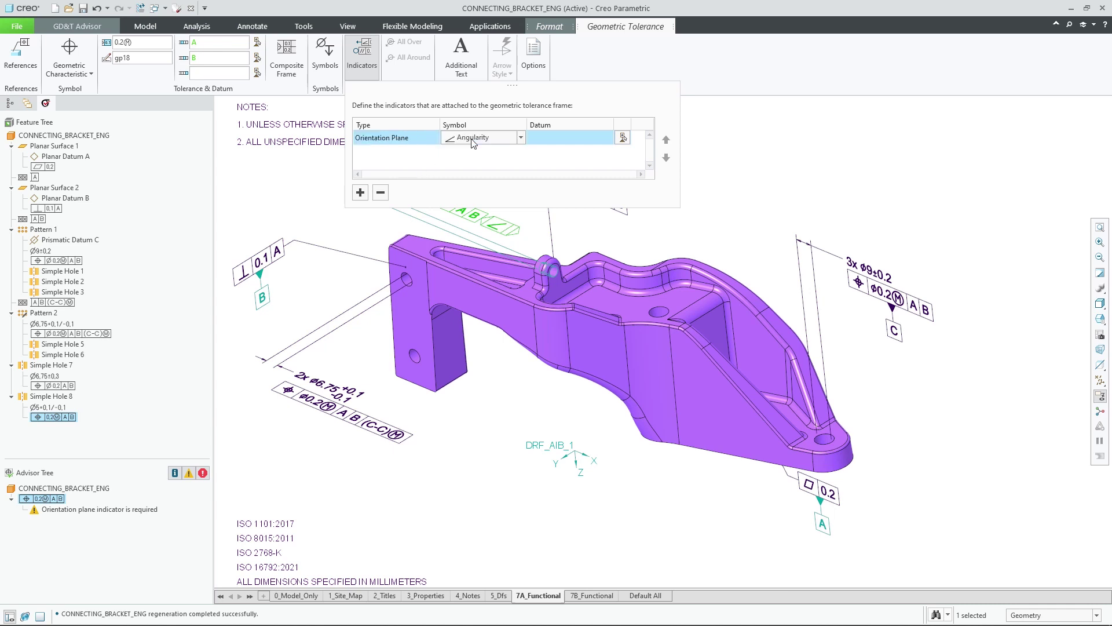
{"action": "left_click", "coordinate": [474, 143]}
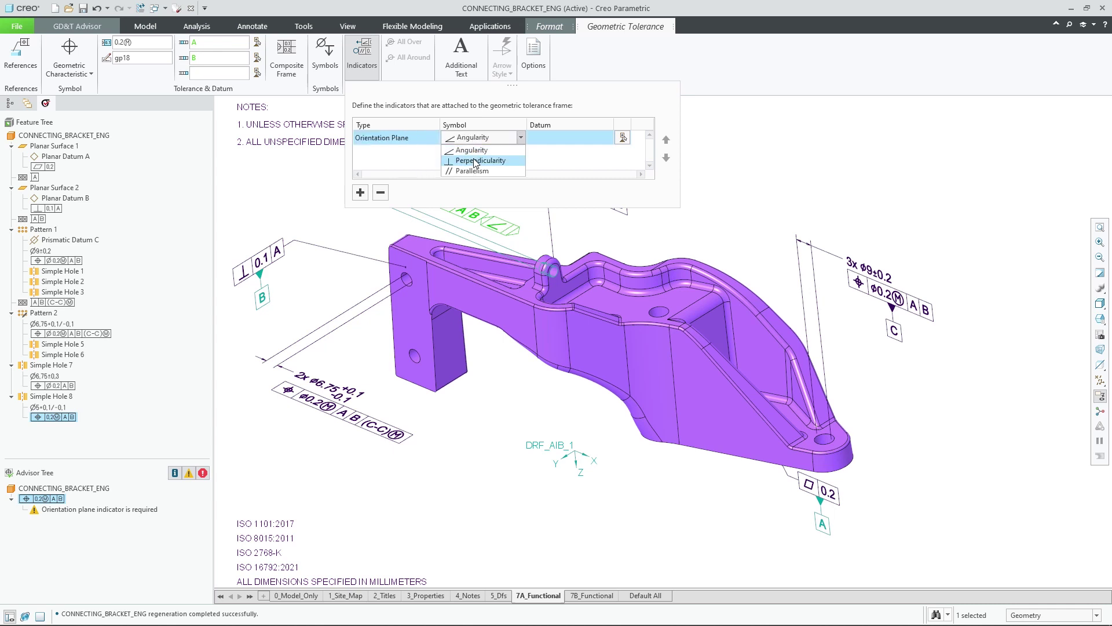
{"action": "left_click", "coordinate": [476, 163]}
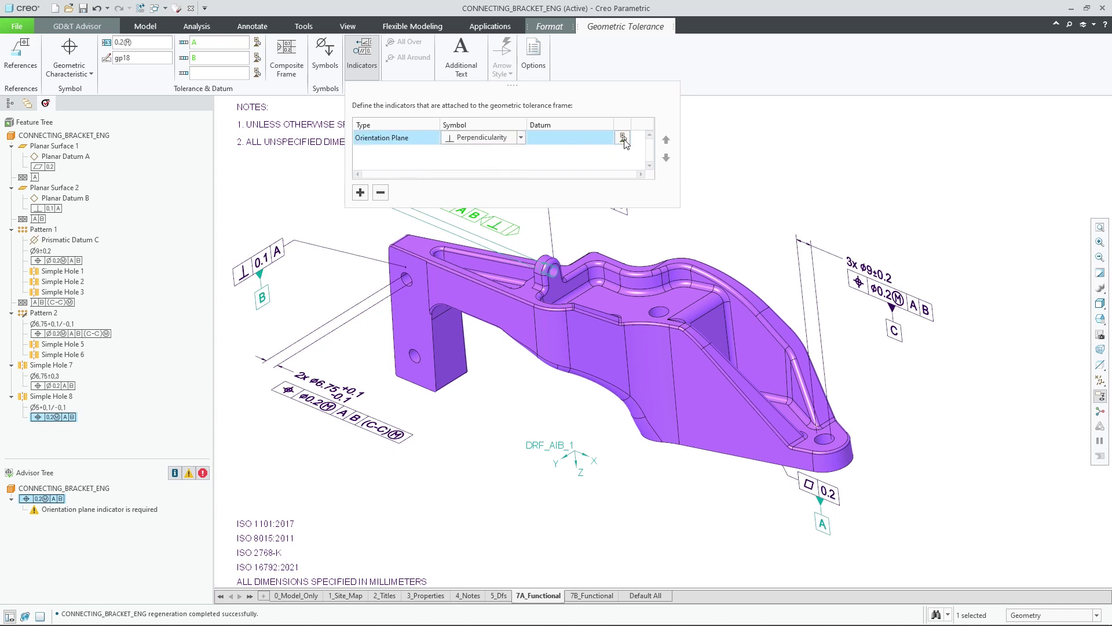
{"action": "left_click", "coordinate": [623, 138]}
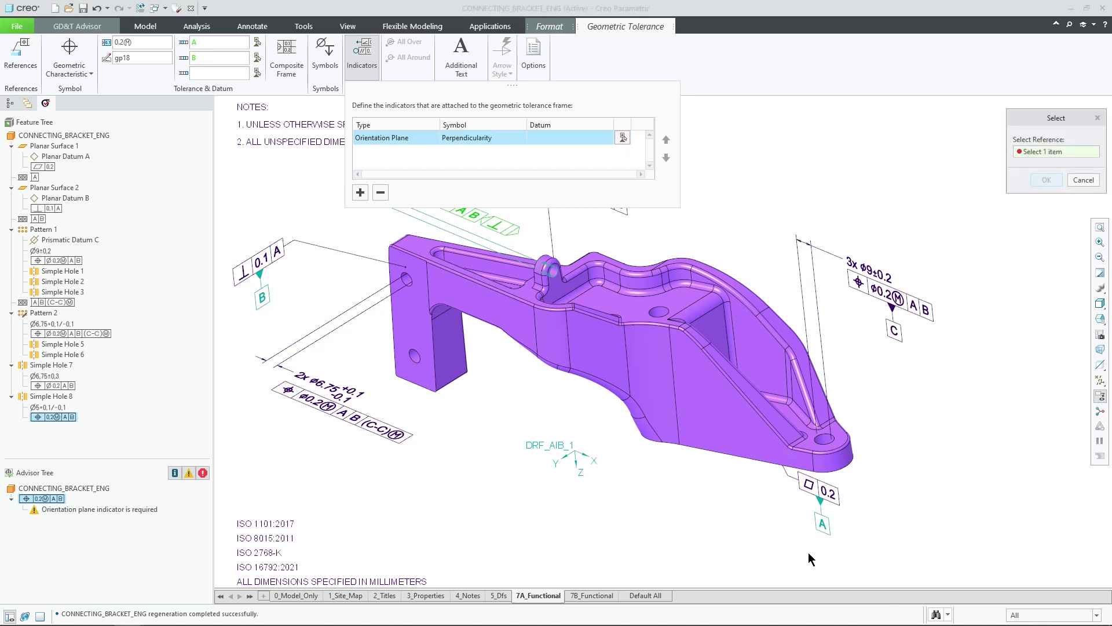
{"action": "left_click", "coordinate": [818, 530]}
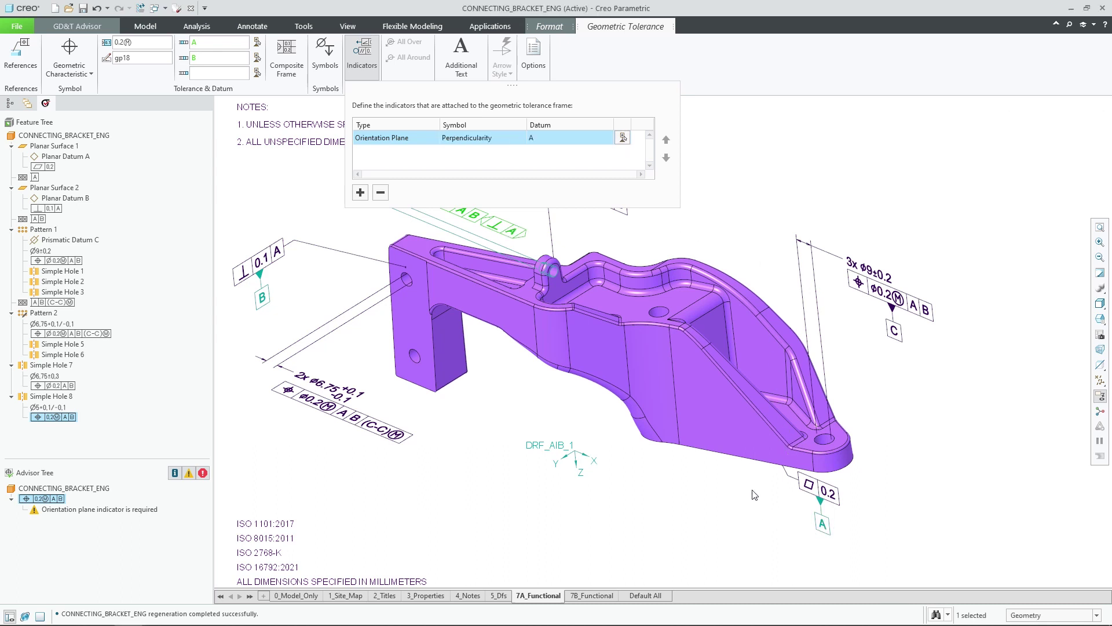
Step: Finish the frame edit, re-run the advisor checks, and colour the bracket by constraint state
{"action": "middle_click", "coordinate": [643, 282]}
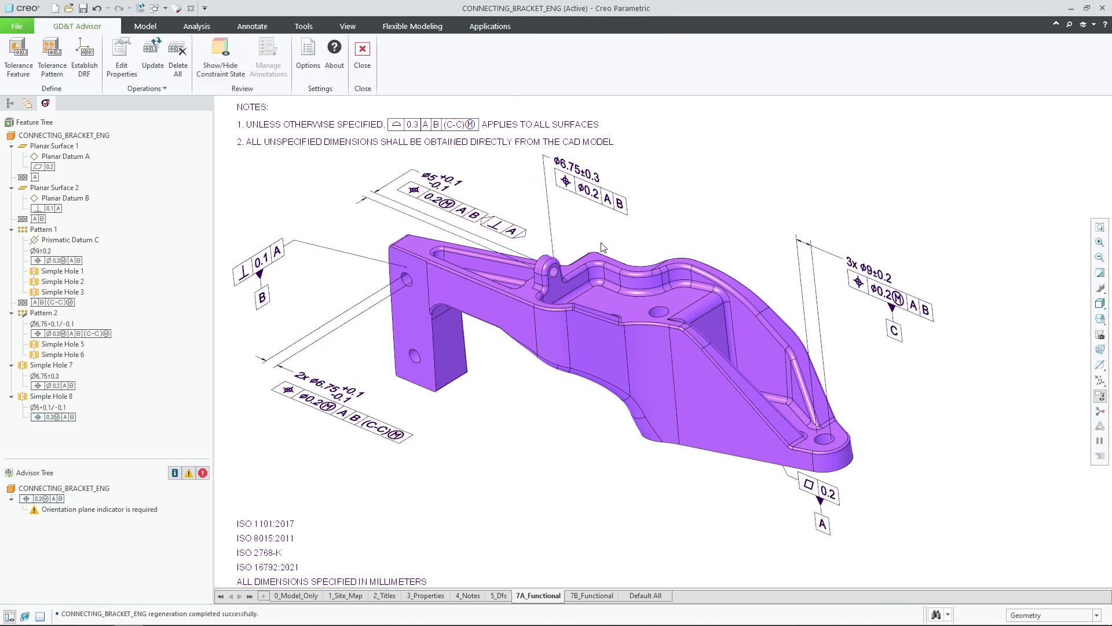
{"action": "left_click", "coordinate": [145, 509]}
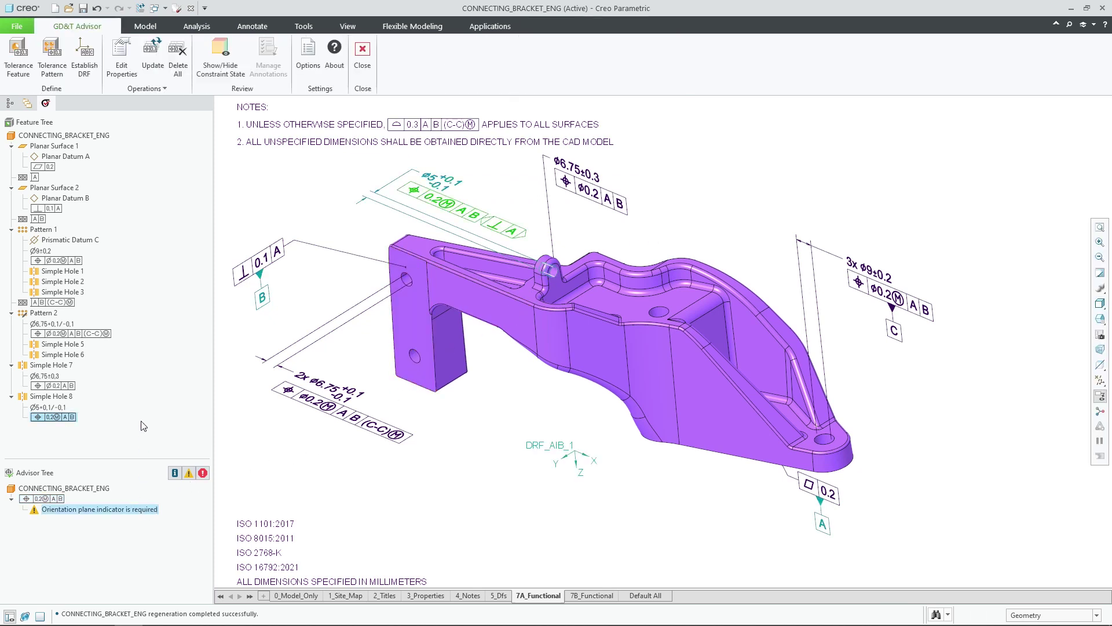
{"action": "left_click", "coordinate": [152, 68]}
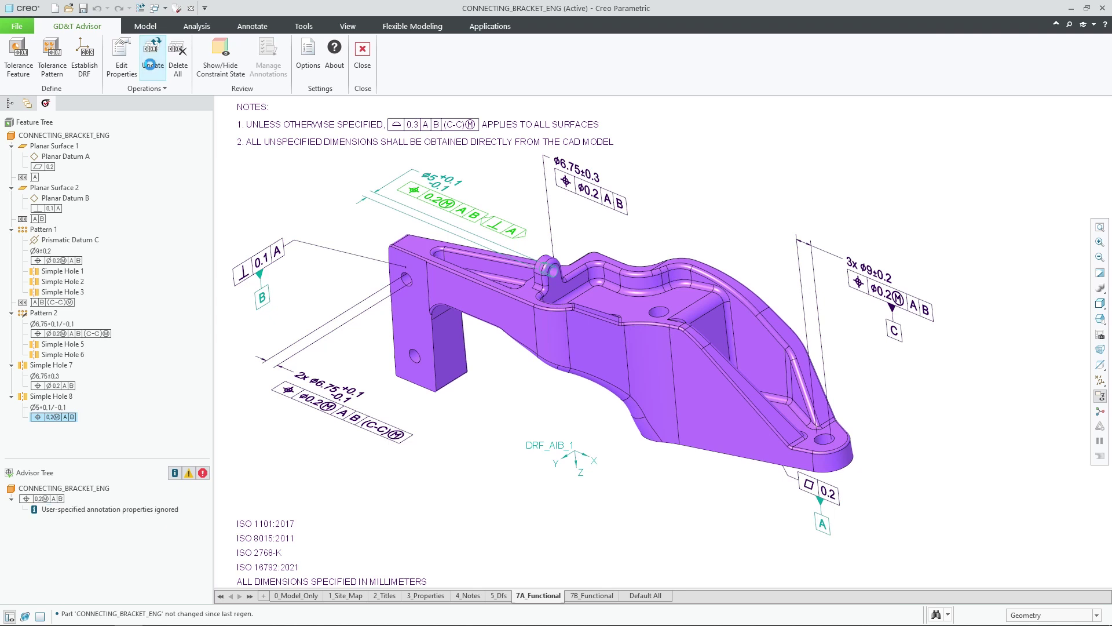
{"action": "left_click", "coordinate": [250, 165]}
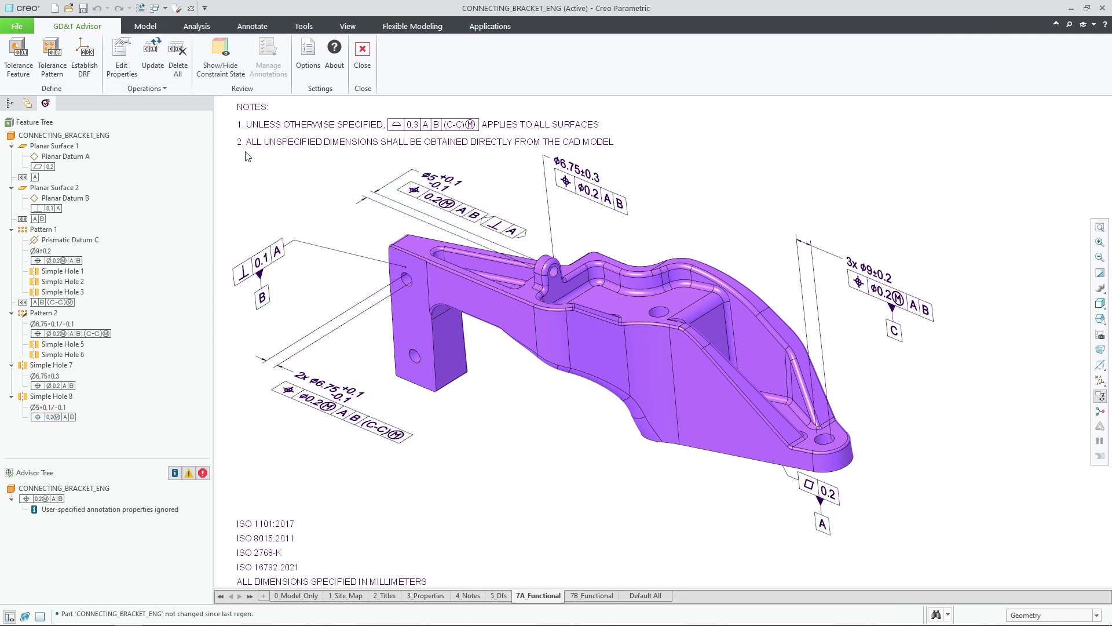
{"action": "left_click", "coordinate": [219, 61]}
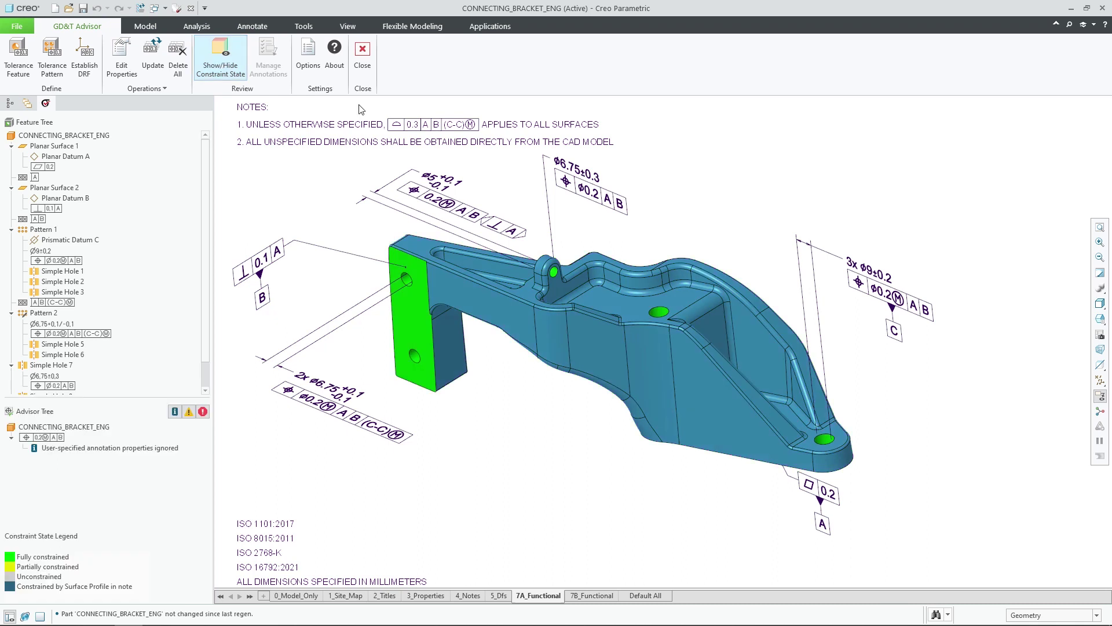
Step: Query the surfaces covered by note 1's 0.3 A B (C-C) profile, then turn the bracket toward the top pocket
{"action": "left_click", "coordinate": [570, 129]}
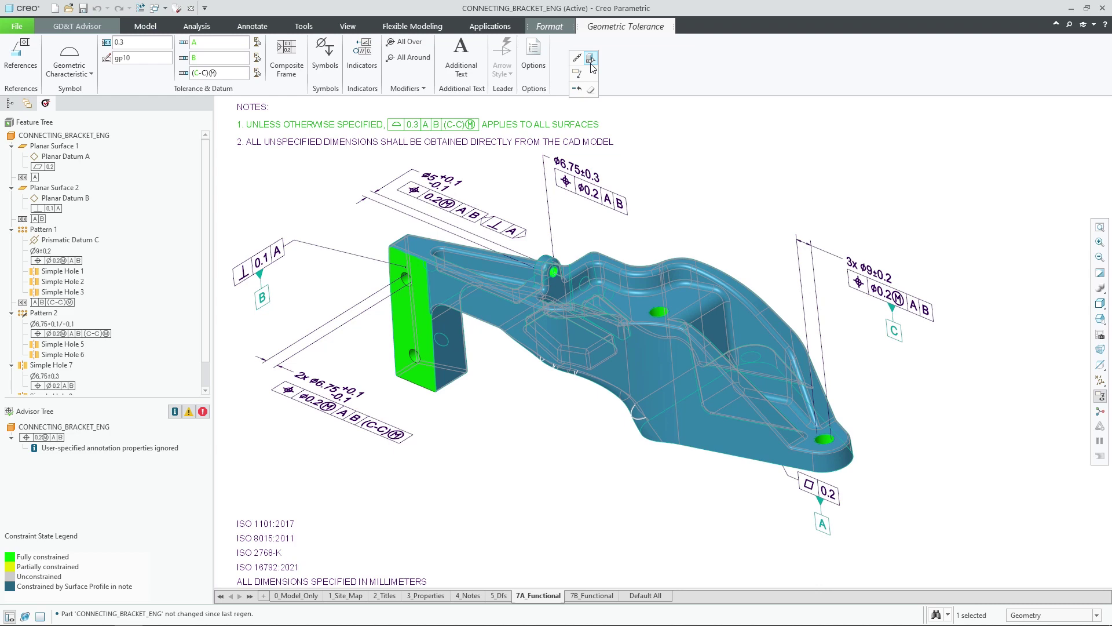
{"action": "left_click", "coordinate": [591, 62]}
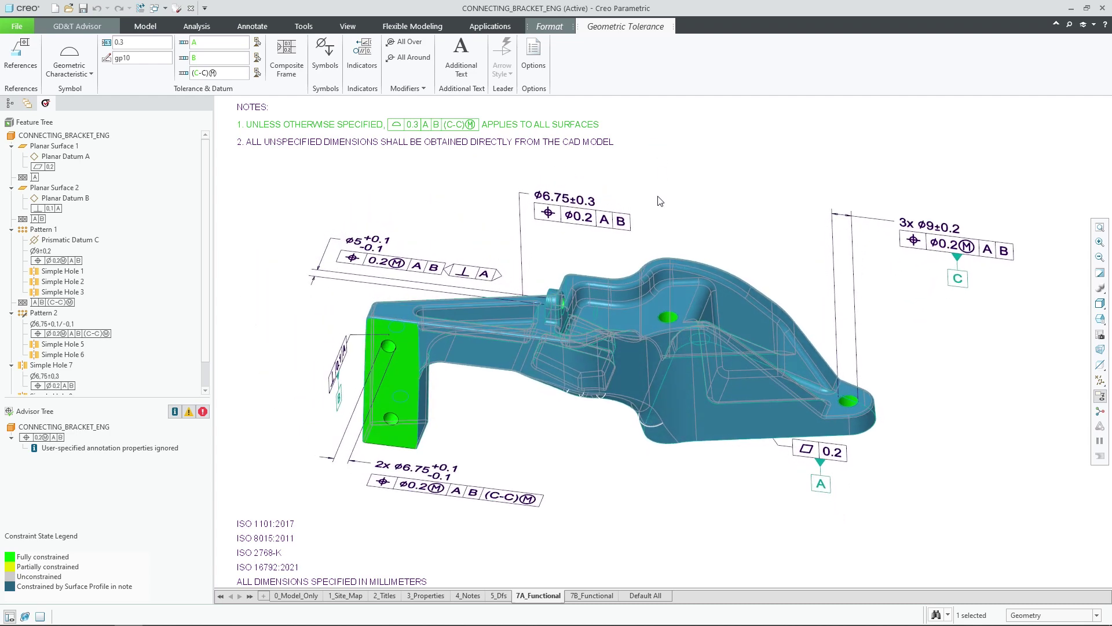
{"action": "left_click", "coordinate": [661, 206]}
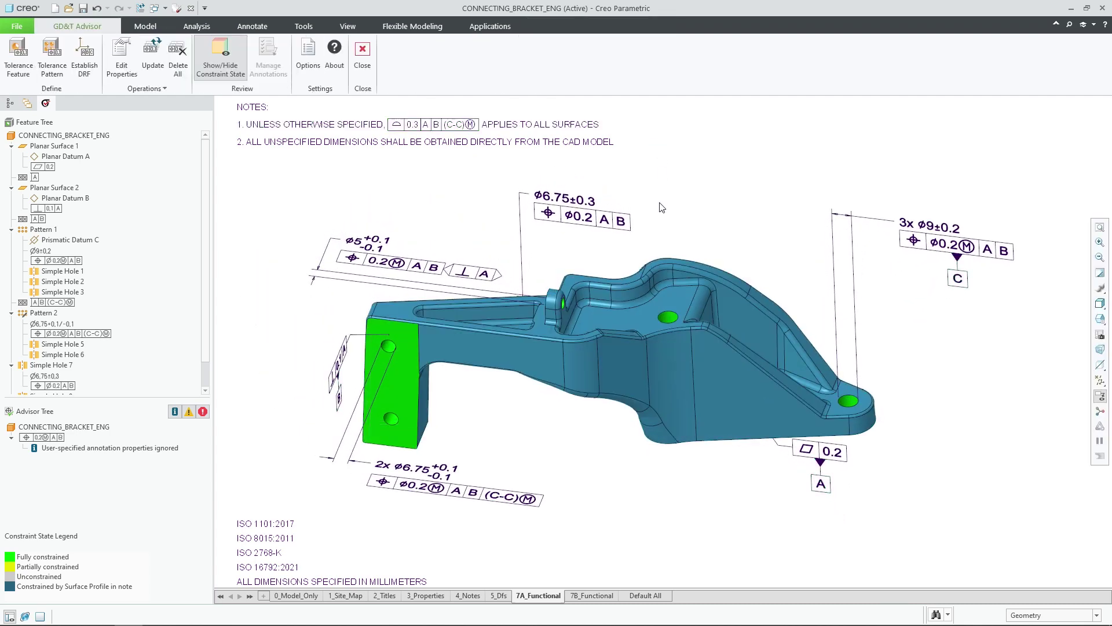
Step: Make the pocket floor tolerance feature Planar Surface 3 with a 0.2 line-profile tolerance
{"action": "left_click", "coordinate": [647, 307]}
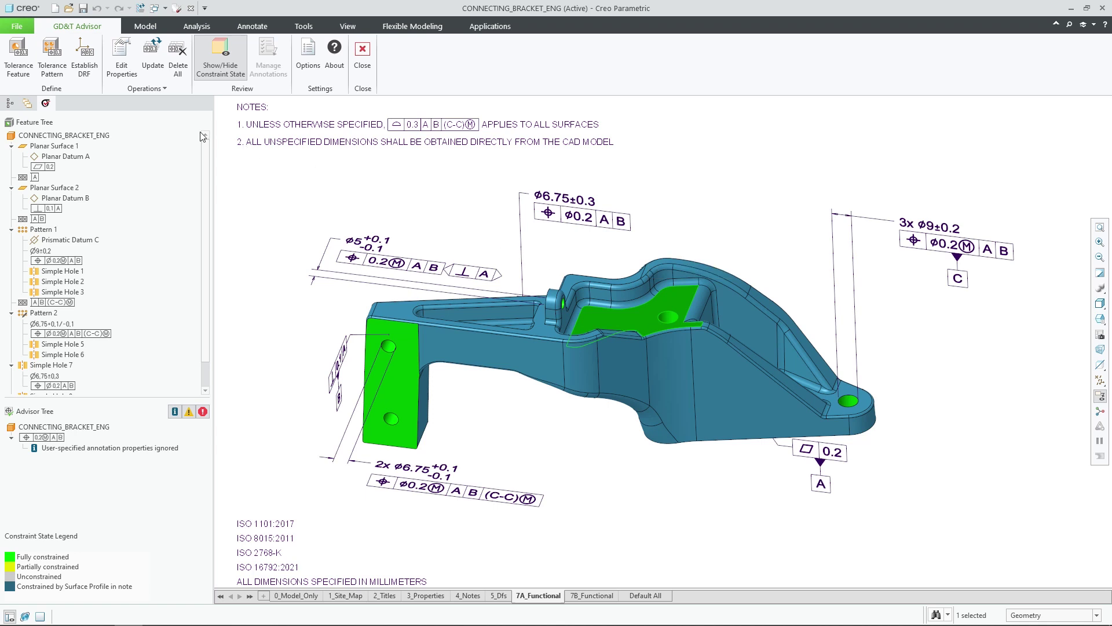
{"action": "left_click", "coordinate": [30, 75]}
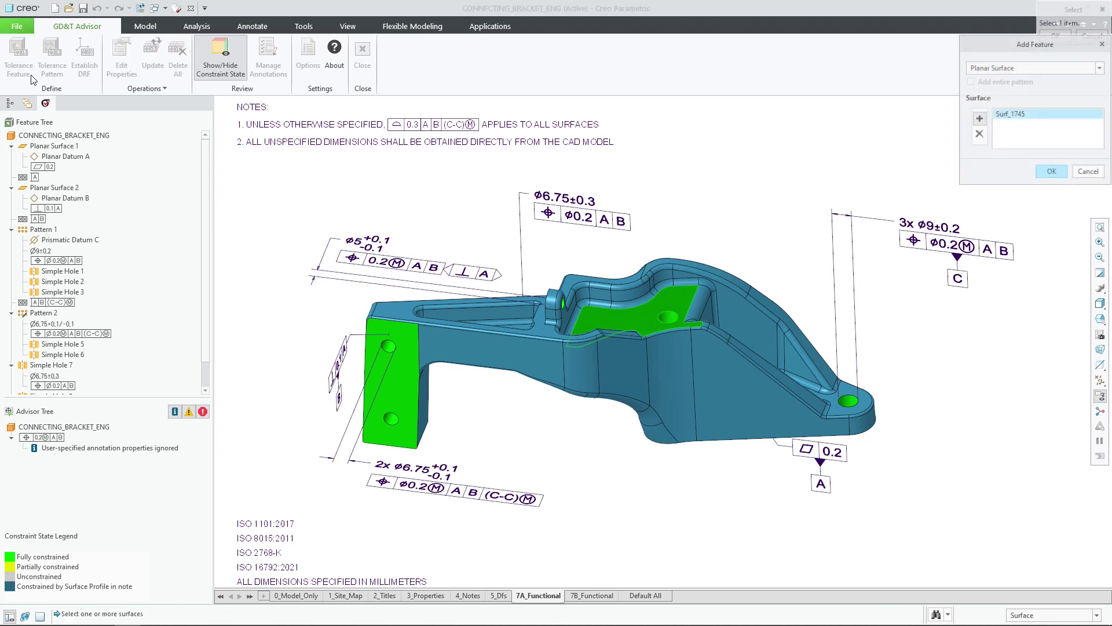
{"action": "left_click", "coordinate": [1051, 172]}
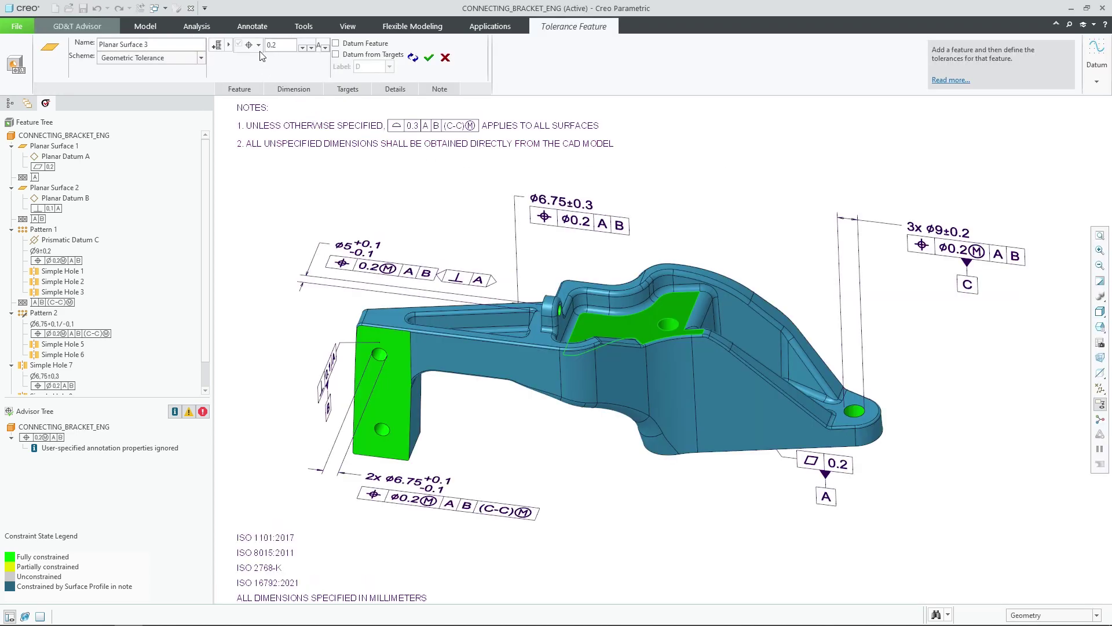
{"action": "left_click", "coordinate": [258, 46]}
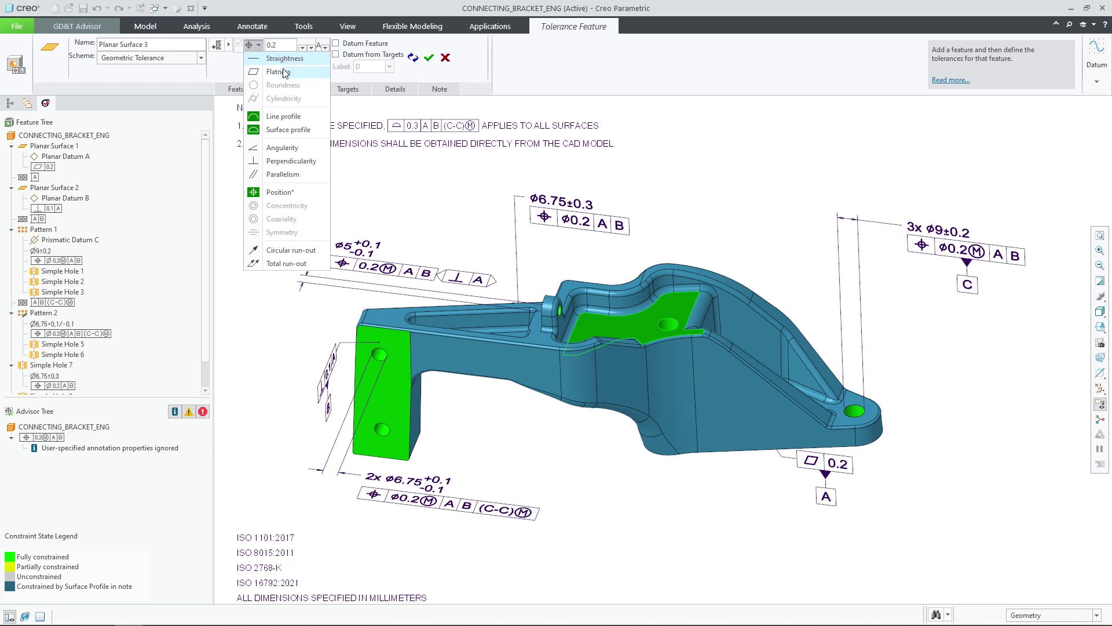
{"action": "left_click", "coordinate": [298, 118]}
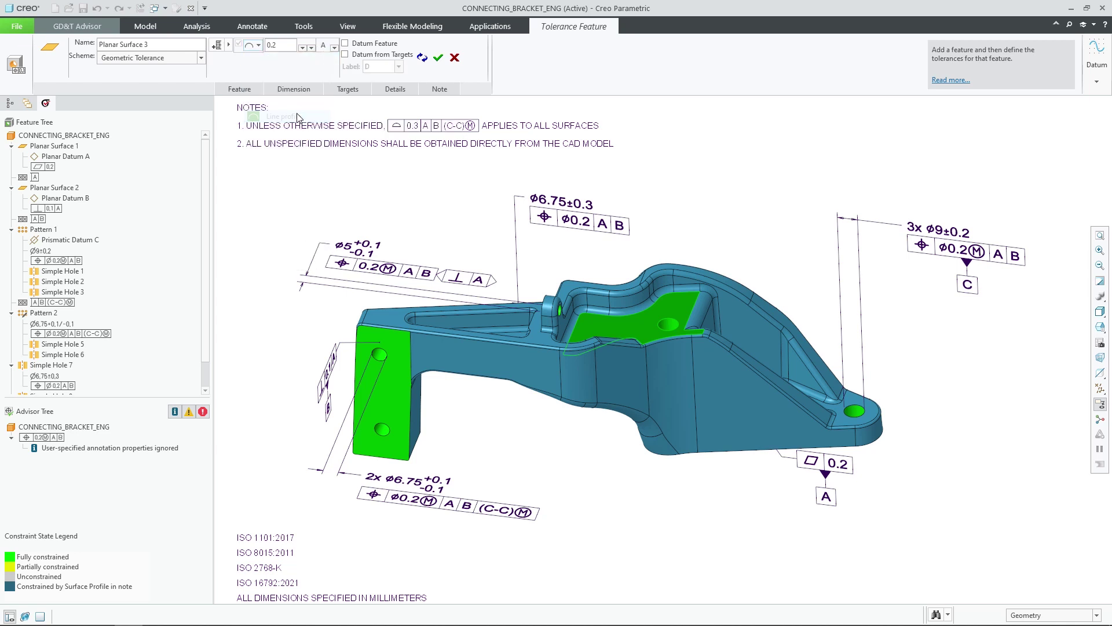
Step: Finish Planar Surface 3, review the intersection-plane warning help, and select the new line-profile annotation
{"action": "left_click", "coordinate": [438, 58]}
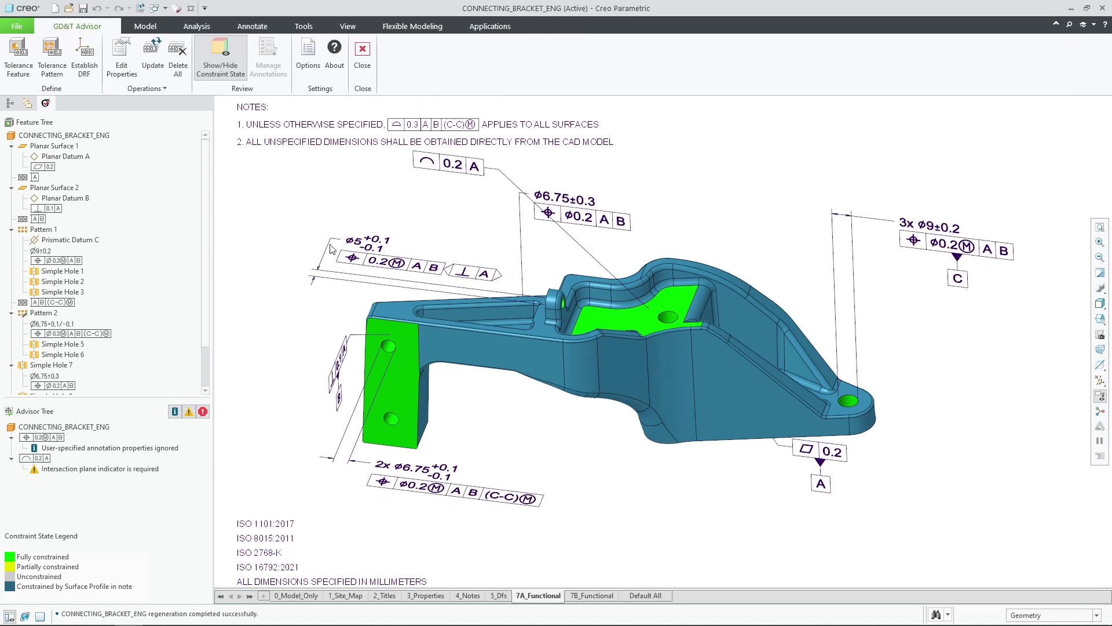
{"action": "double_click", "coordinate": [156, 471]}
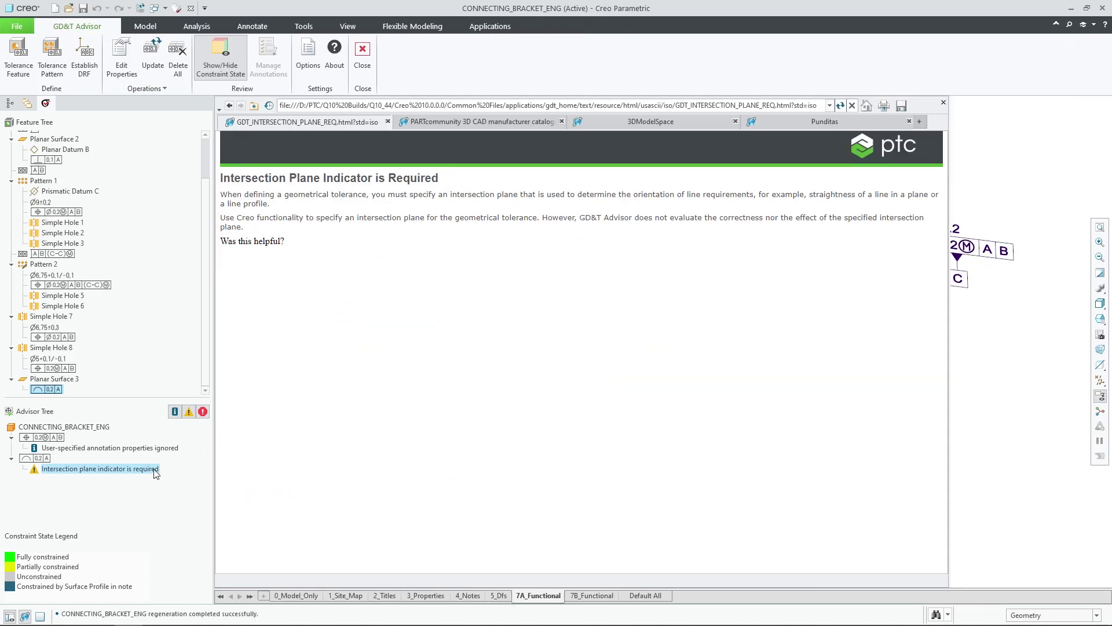
{"action": "left_click", "coordinate": [943, 102]}
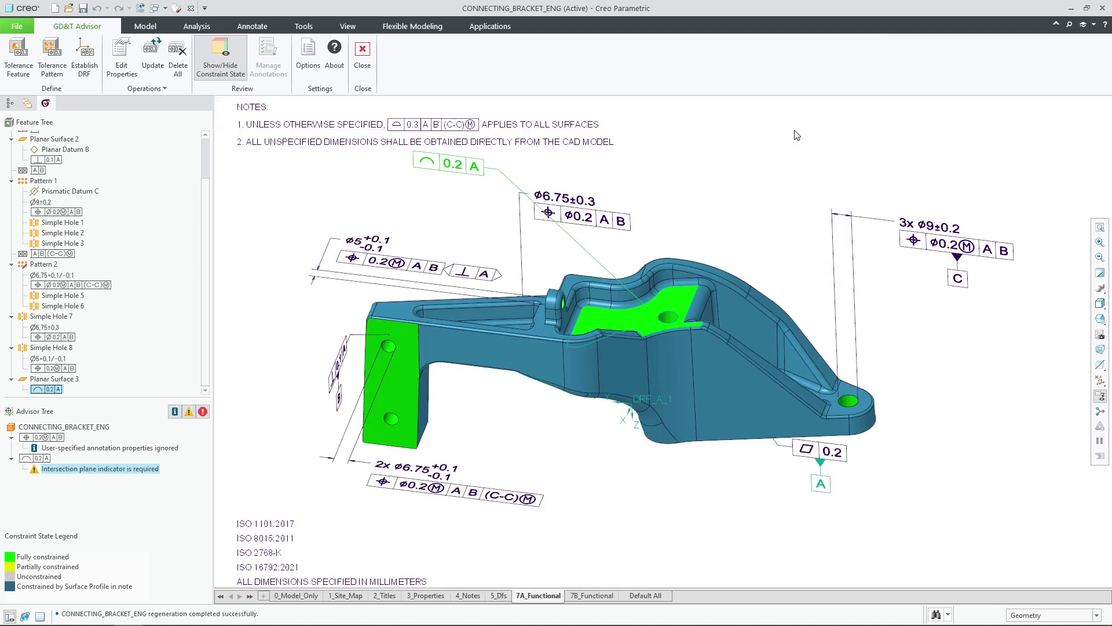
{"action": "left_click", "coordinate": [462, 164]}
Step: Move the line-profile annotation above the pocket's right side and add an indicator to it
{"action": "left_click_drag", "start_coordinate": [462, 164], "coordinate": [757, 154]}
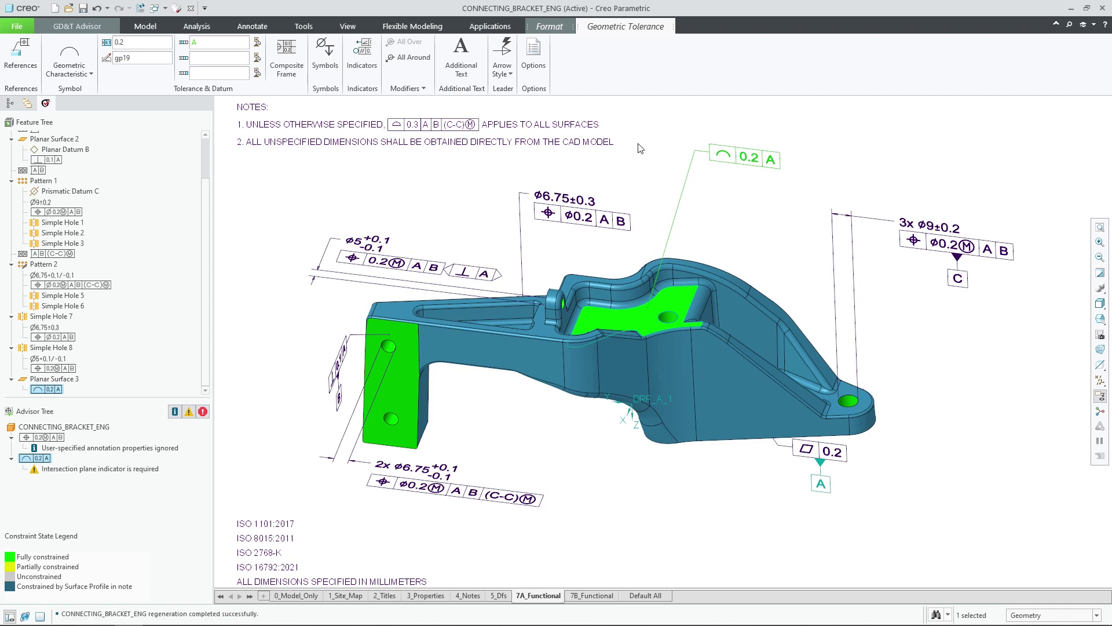
{"action": "left_click", "coordinate": [363, 58]}
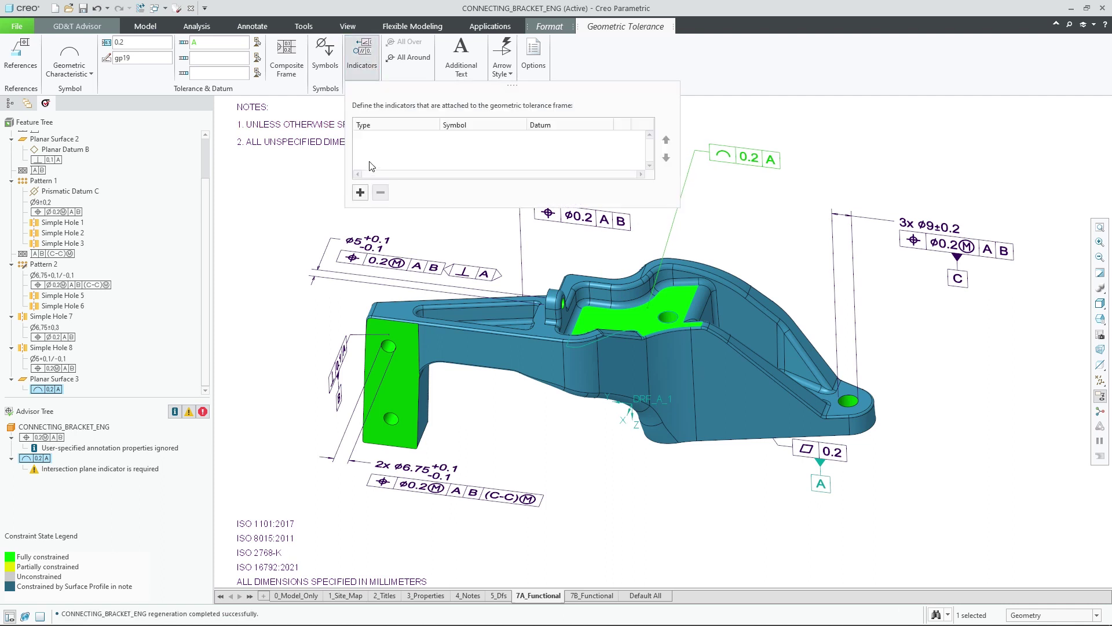
{"action": "left_click", "coordinate": [360, 192]}
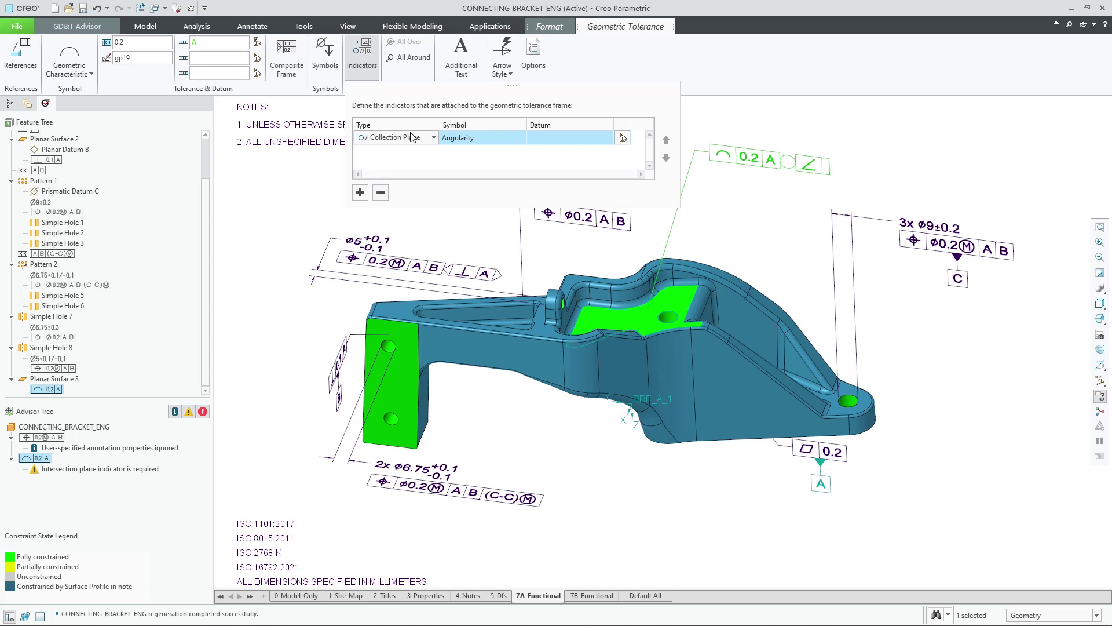
Step: Make the indicator an intersection plane, parallel to datum B
{"action": "left_click", "coordinate": [412, 137]}
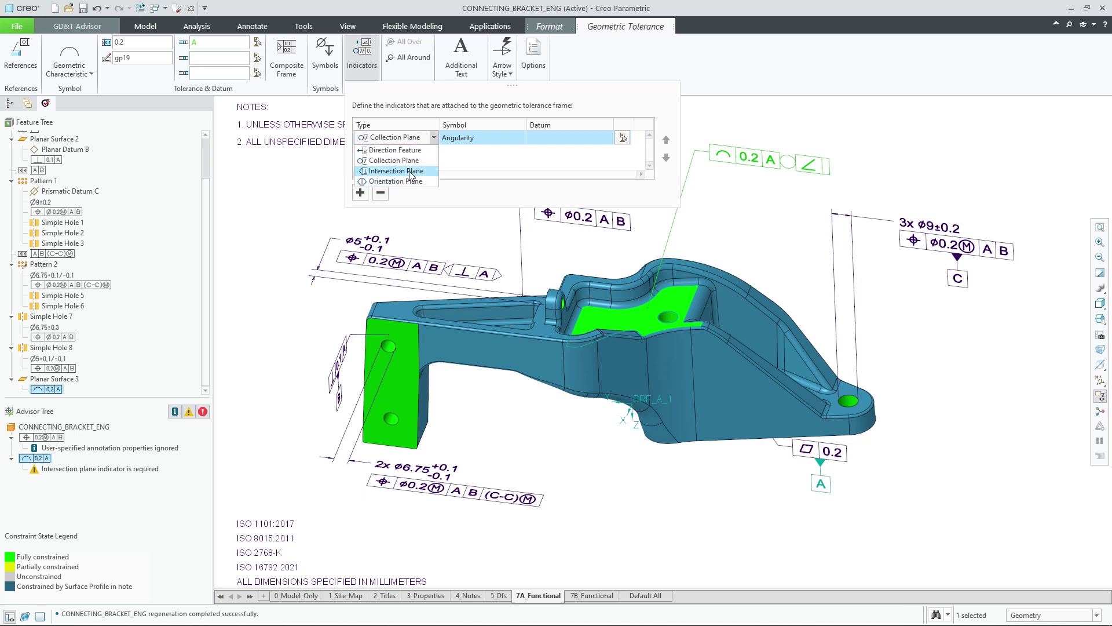
{"action": "left_click", "coordinate": [396, 171]}
{"action": "left_click", "coordinate": [475, 142]}
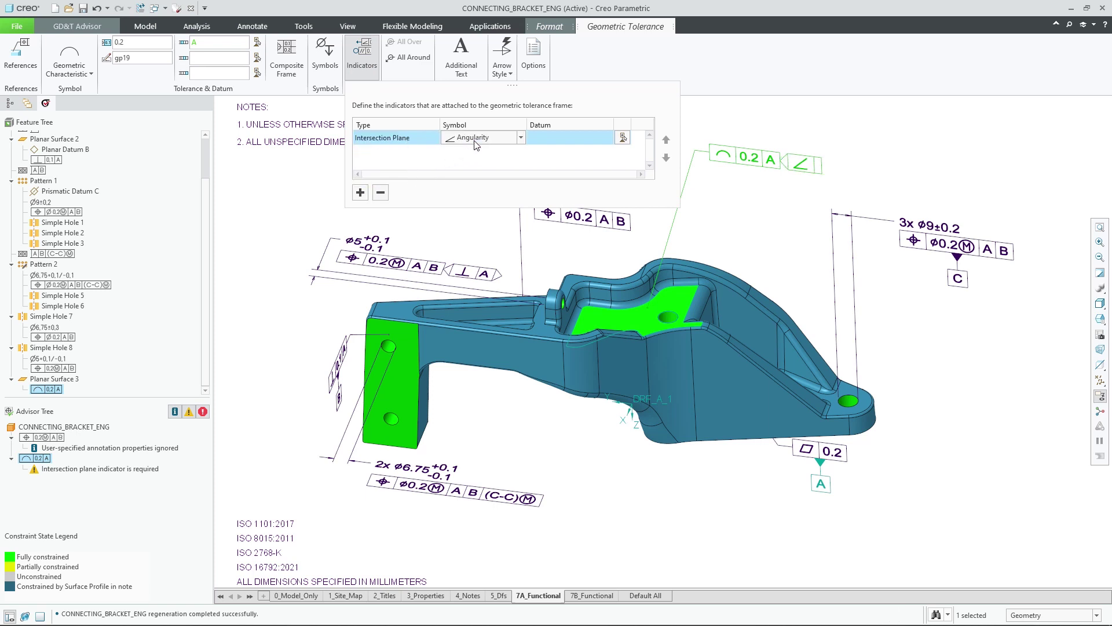
{"action": "left_click", "coordinate": [474, 140]}
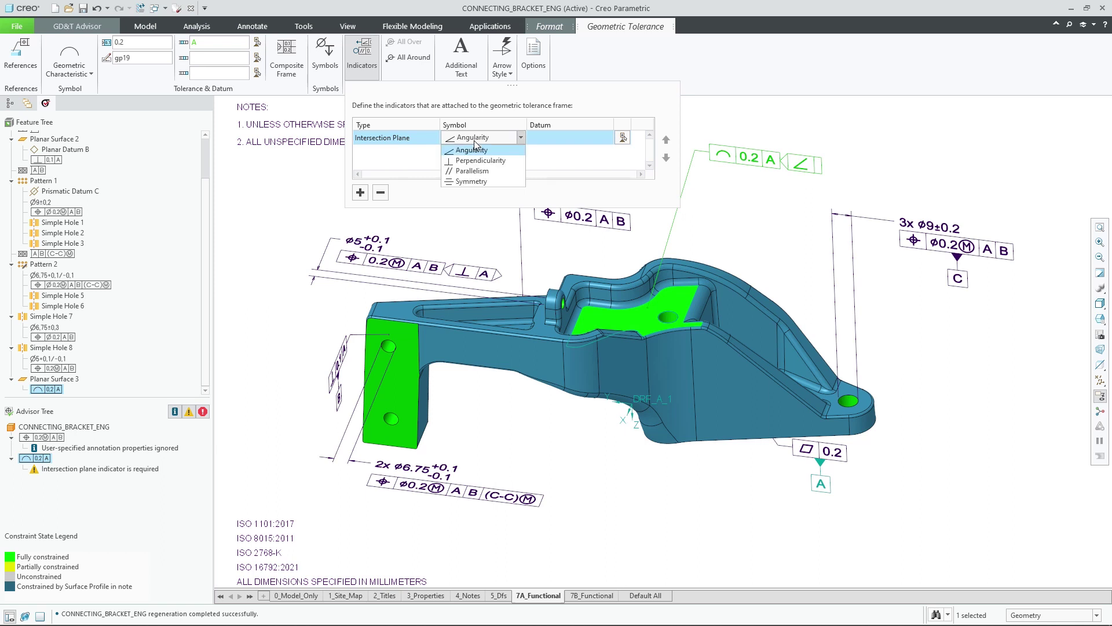
{"action": "left_click", "coordinate": [483, 173]}
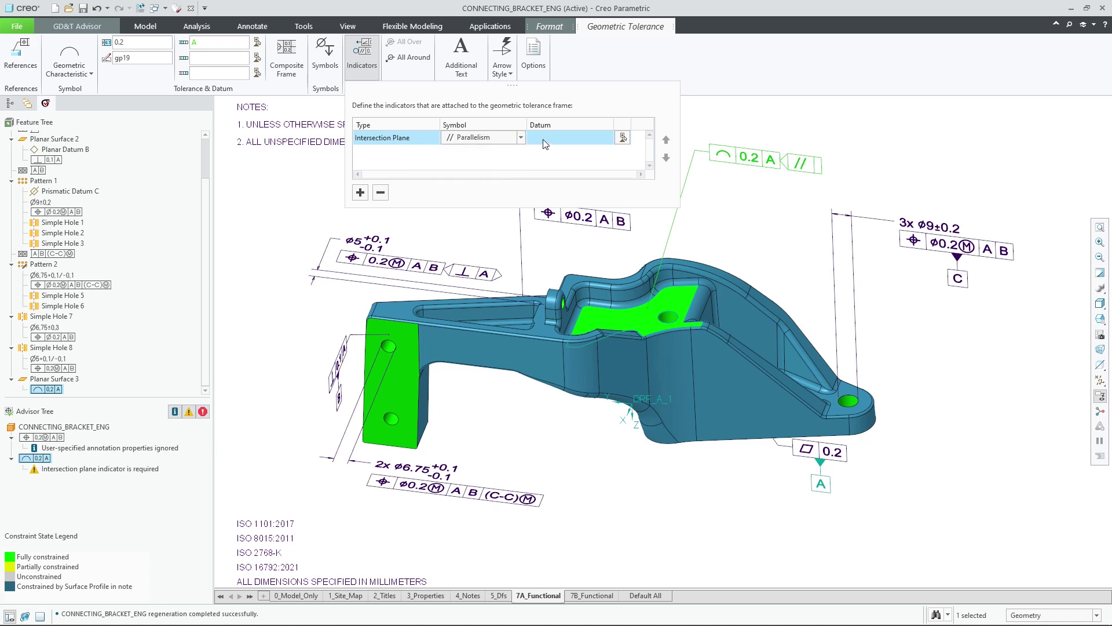
{"action": "left_click", "coordinate": [544, 141]}
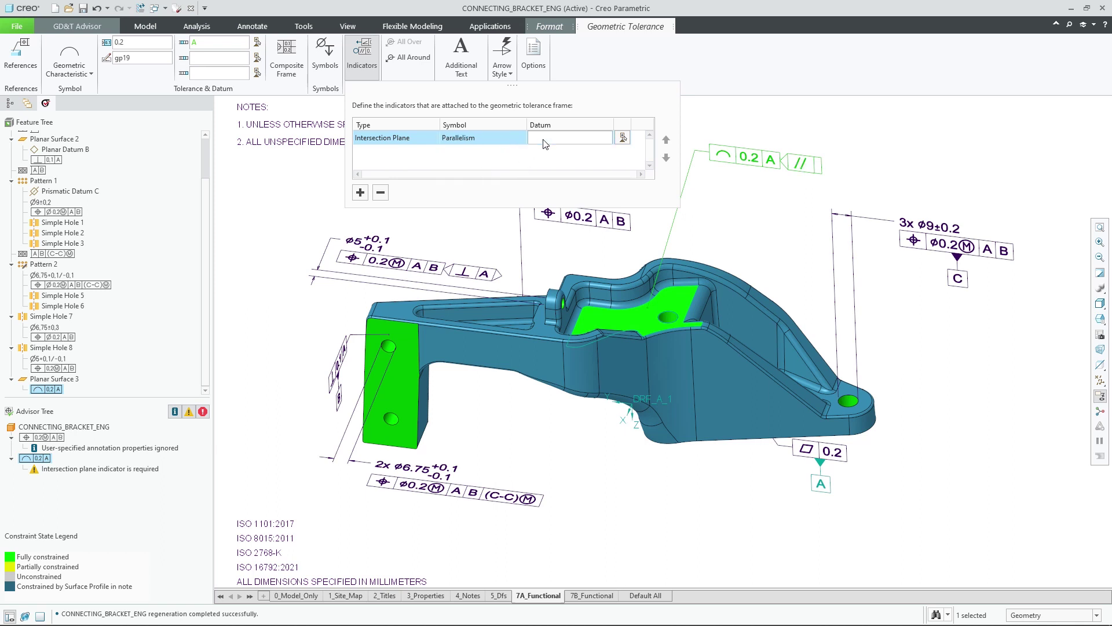
{"action": "type", "text": "B"}
Step: Commit the indicator, then query note 1's general profile tolerance and open it for editing
{"action": "middle_click", "coordinate": [732, 204]}
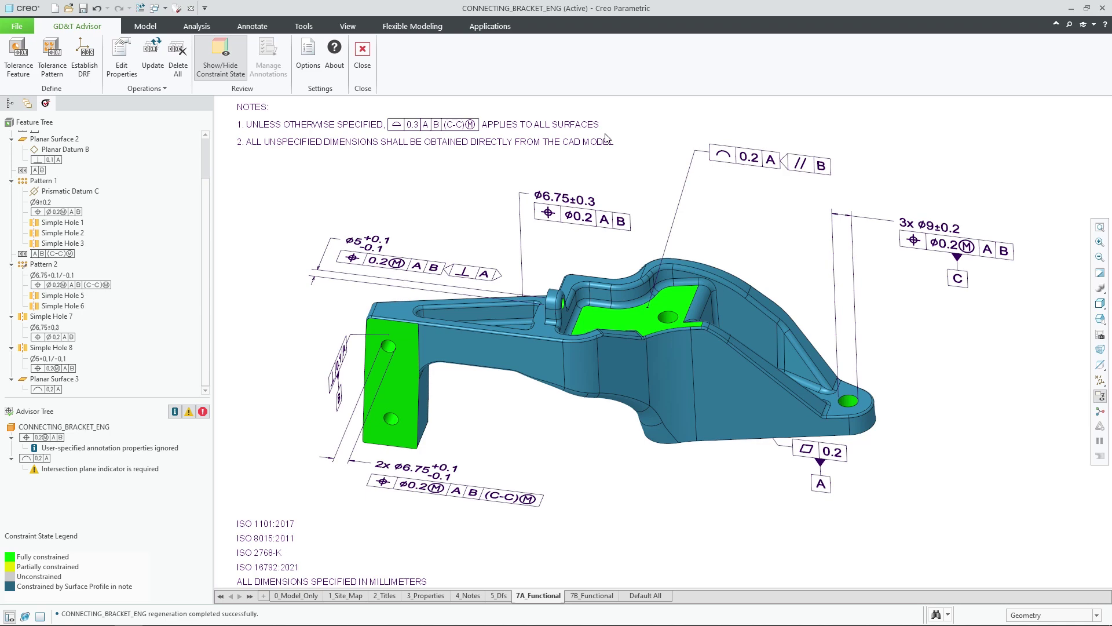
{"action": "left_click", "coordinate": [586, 128]}
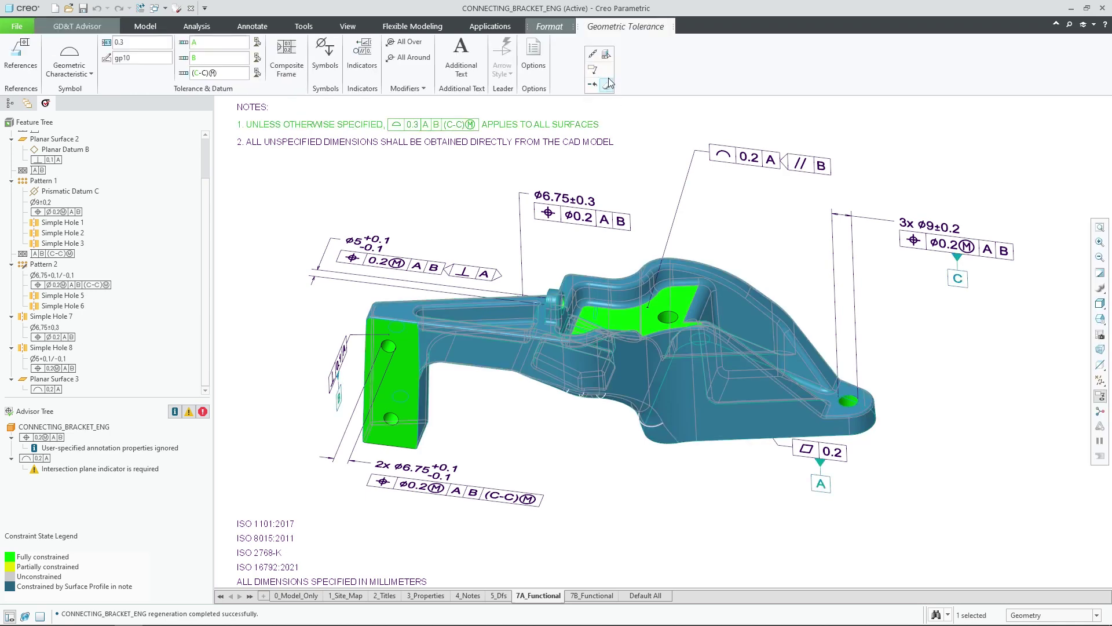
{"action": "left_click", "coordinate": [608, 56]}
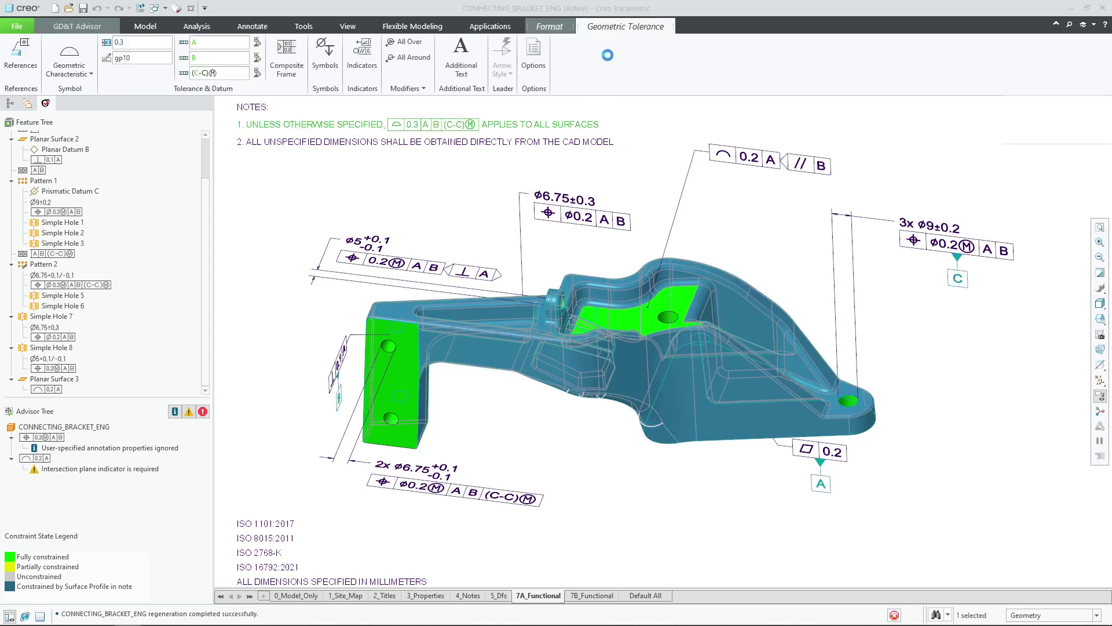
{"action": "middle_click", "coordinate": [643, 147]}
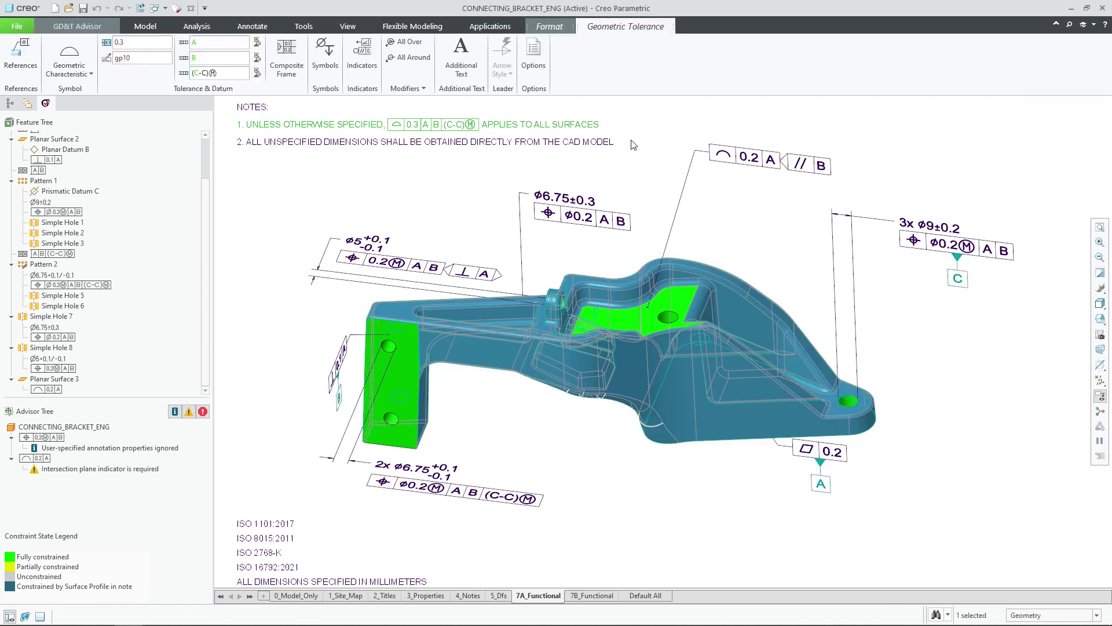
{"action": "right_click", "coordinate": [634, 145]}
Step: Check note 1's tertiary datum, tolerance value and secondary datum parameters, leaving 0.3 A B (C-C) unchanged
{"action": "left_click", "coordinate": [669, 217]}
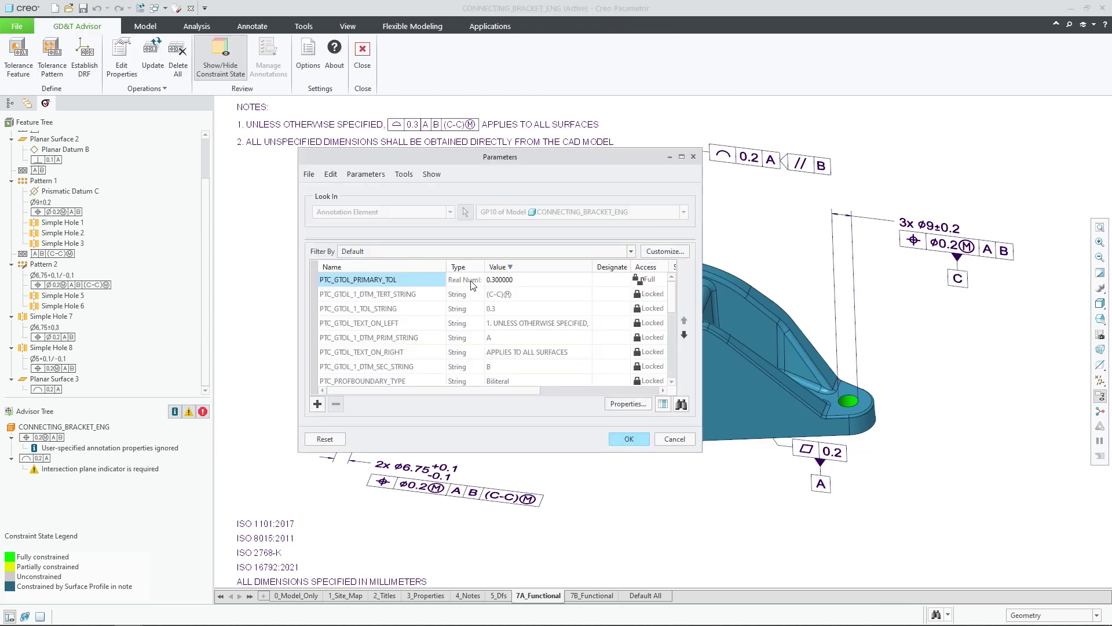
{"action": "left_click", "coordinate": [407, 294]}
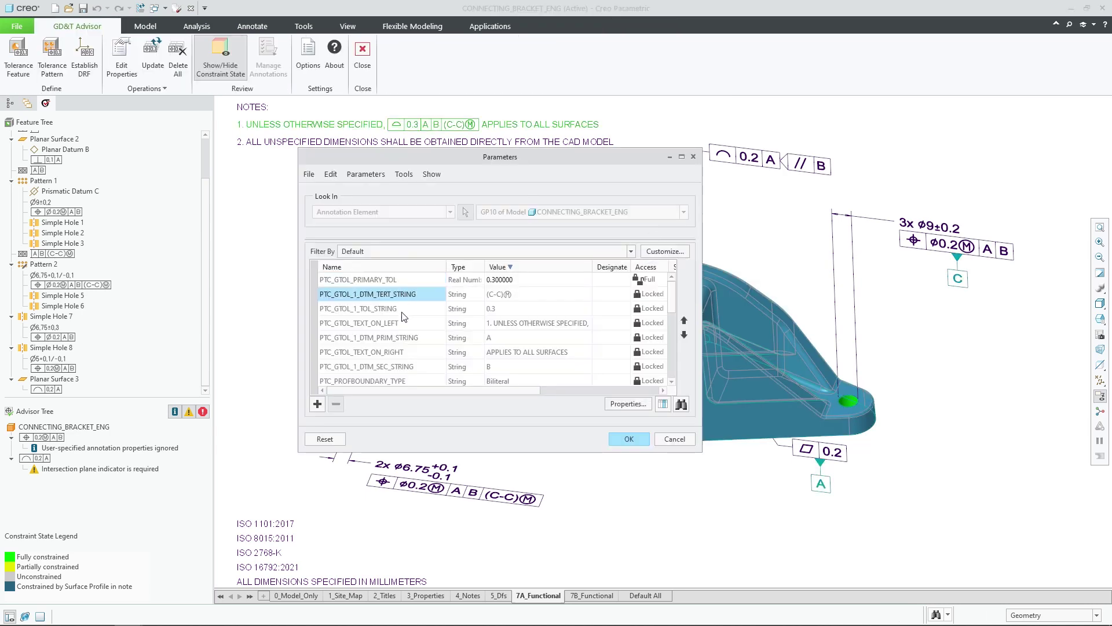
{"action": "left_click", "coordinate": [403, 317]}
{"action": "left_click", "coordinate": [399, 367]}
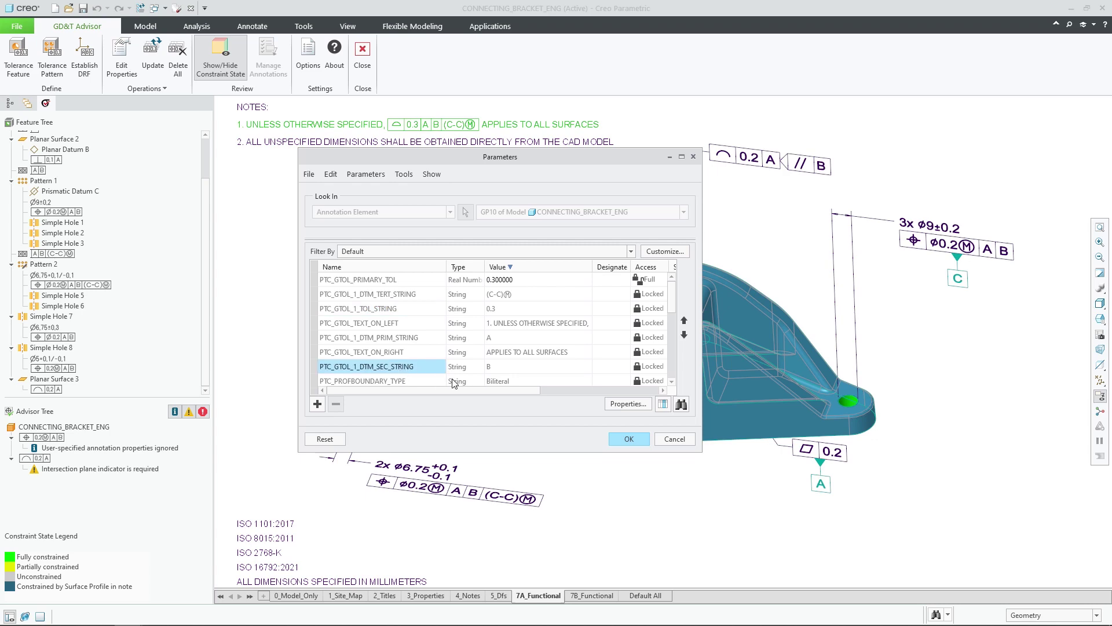
{"action": "left_click", "coordinate": [628, 439]}
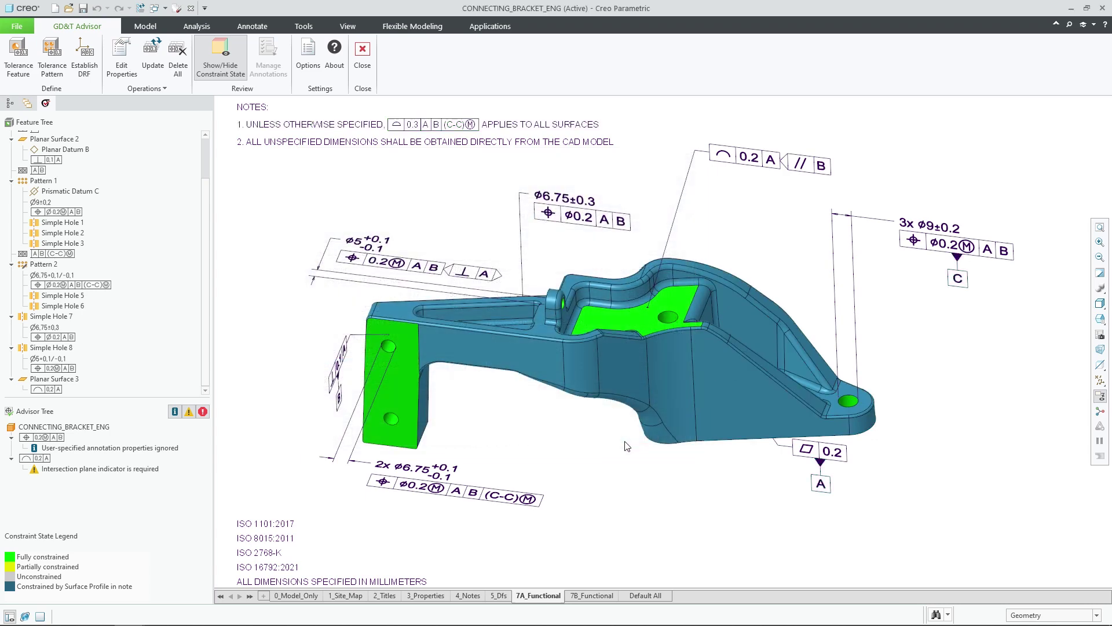